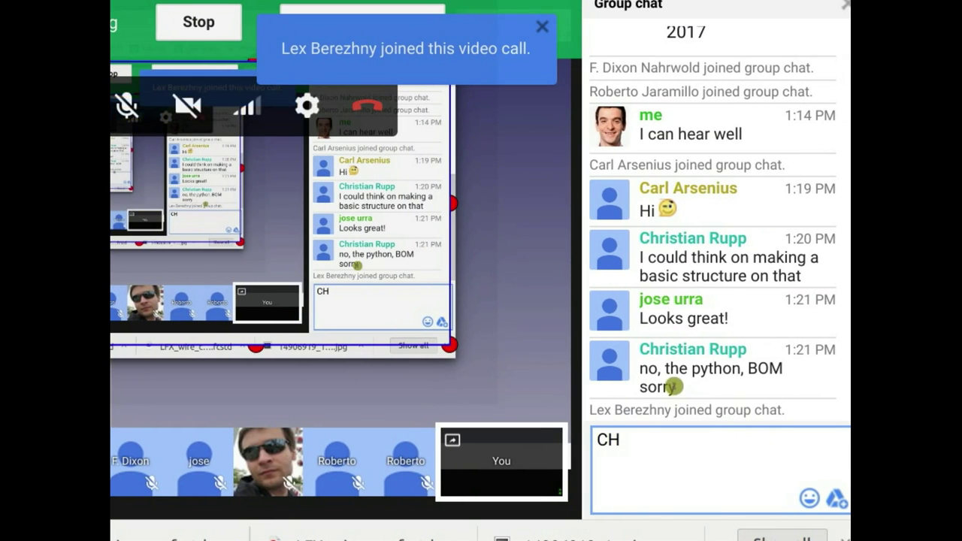
- Highlight the group chat message about the python BOM
click(631, 372)
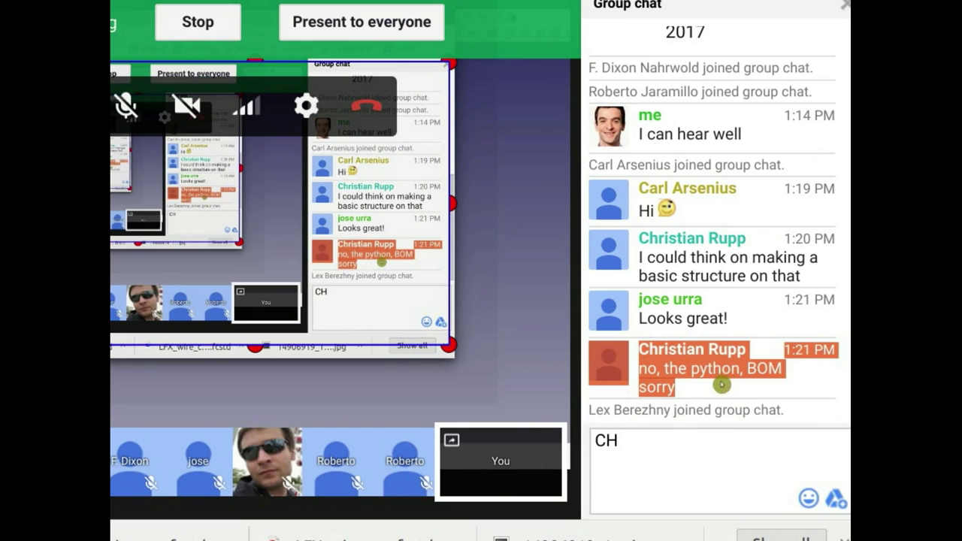
click(747, 457)
drag(678, 387, 642, 372)
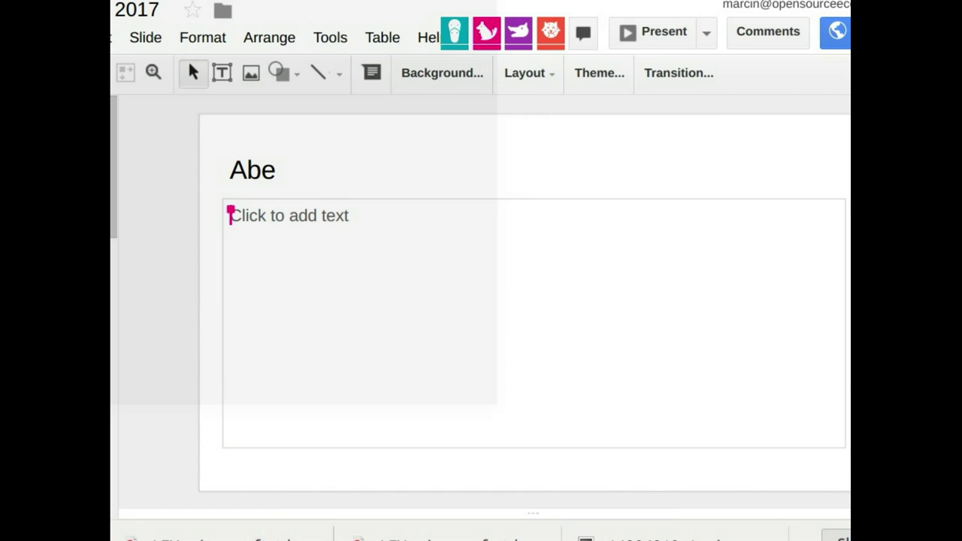
- Look through the meeting slides, from the Lyman Filament Extruder slide to the overview of projects and assigned team members
scroll(113, 263, down, 10)
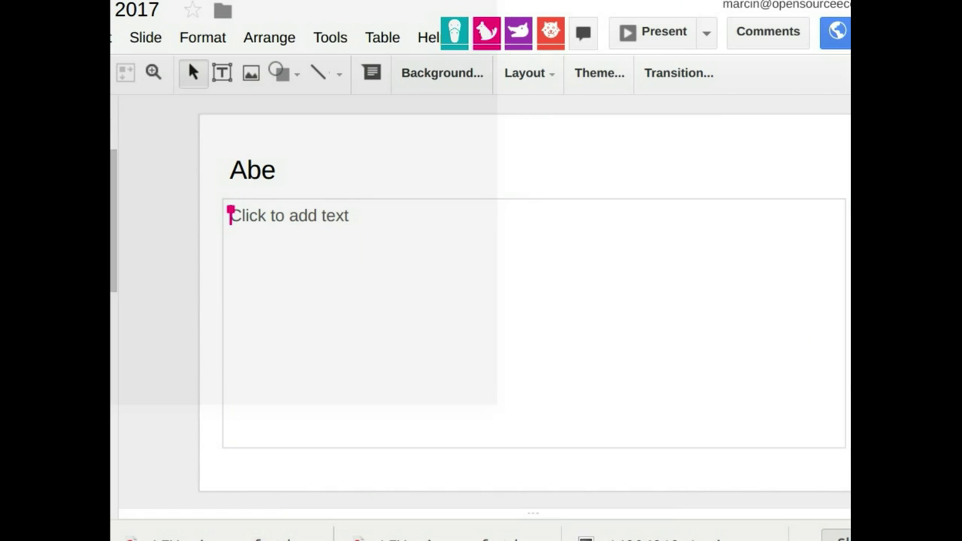
scroll(114, 391, down, 4)
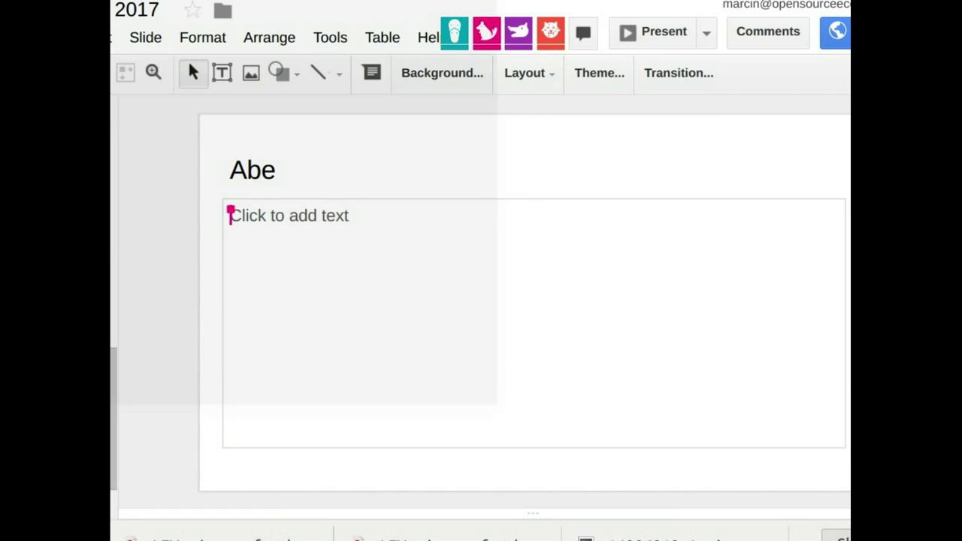
click(264, 367)
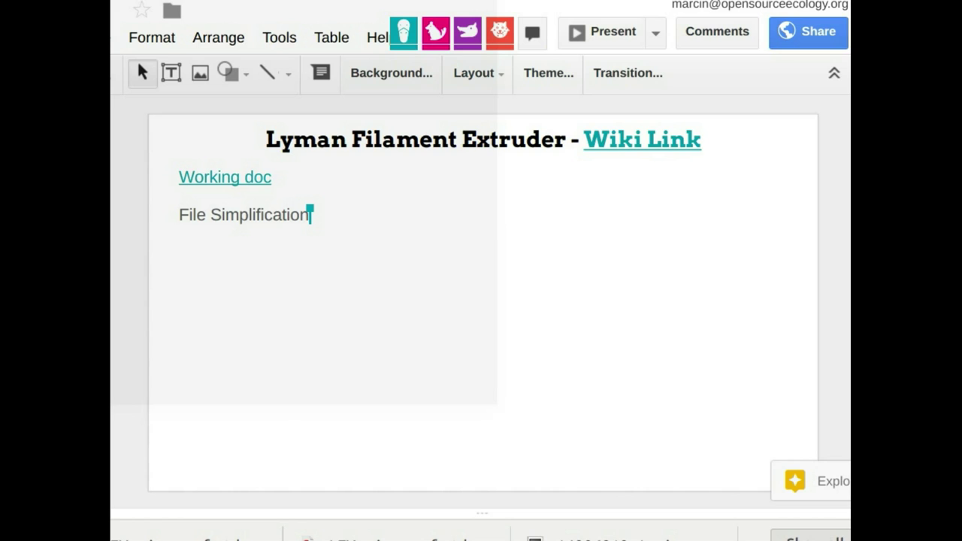
key(Page_Down)
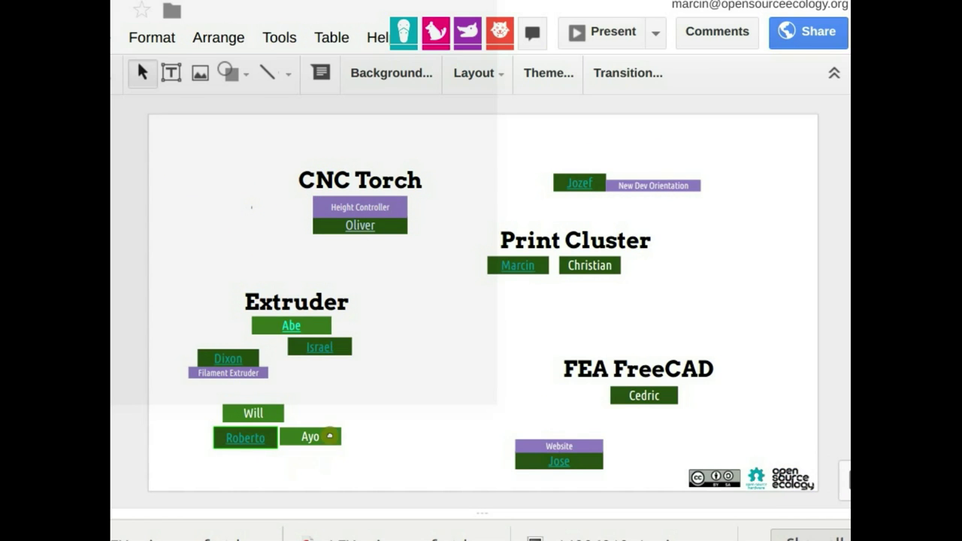
drag(332, 442, 341, 449)
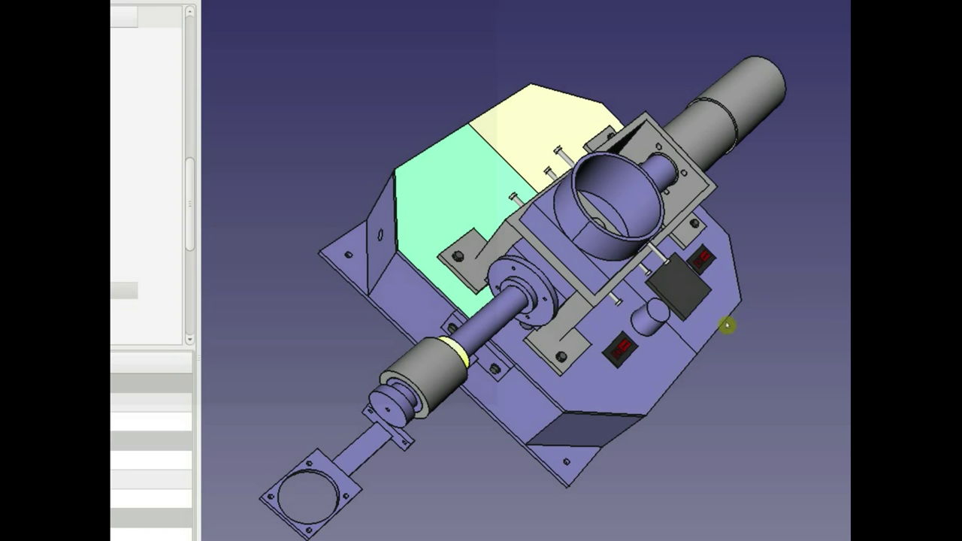
- Switch to FreeCAD and examine the filament extruder assembly, including its screws, control panel area and bottom case part
middle_drag(689, 464, 641, 460)
scroll(642, 387, down, 3)
scroll(644, 388, up, 3)
middle_drag(628, 418, 569, 399)
click(540, 281)
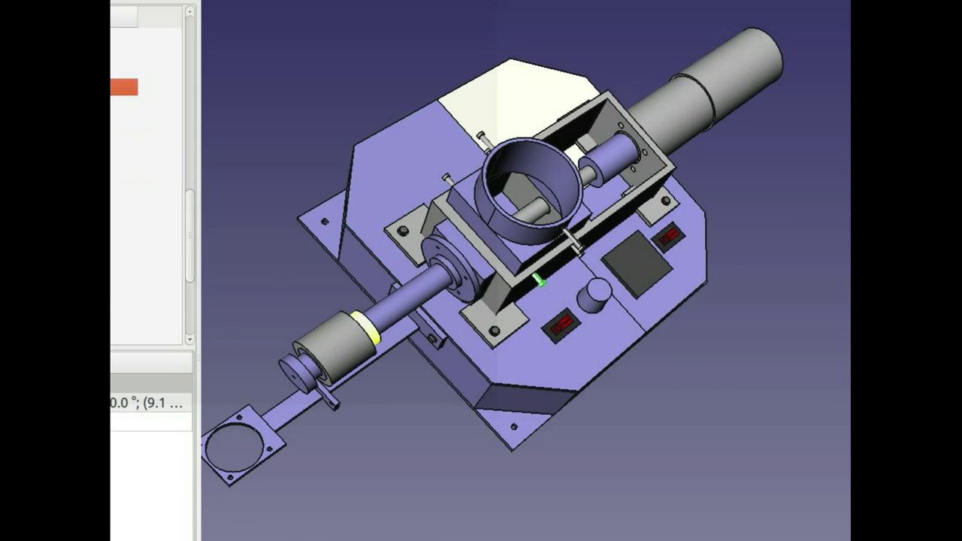
scroll(395, 304, down, 5)
scroll(449, 329, up, 5)
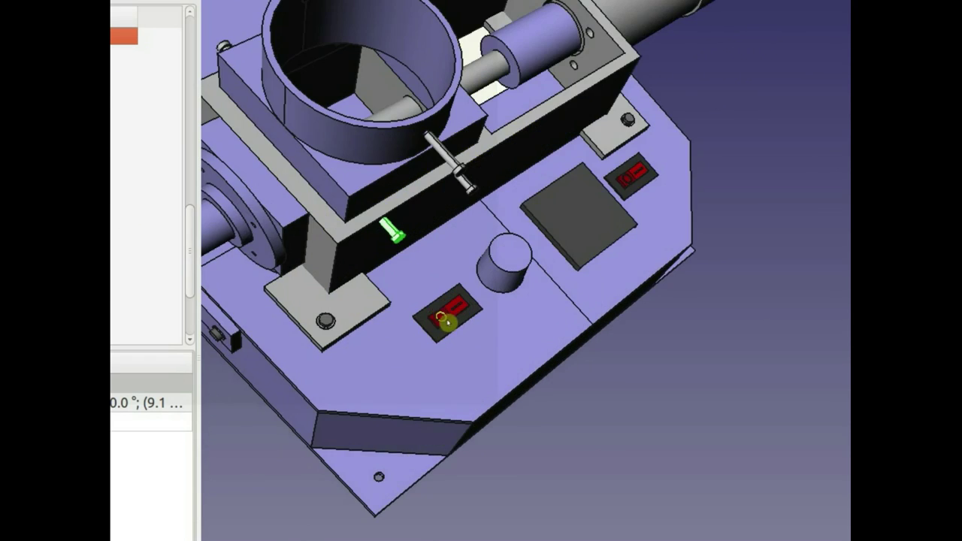
scroll(714, 375, up, 3)
scroll(698, 378, down, 3)
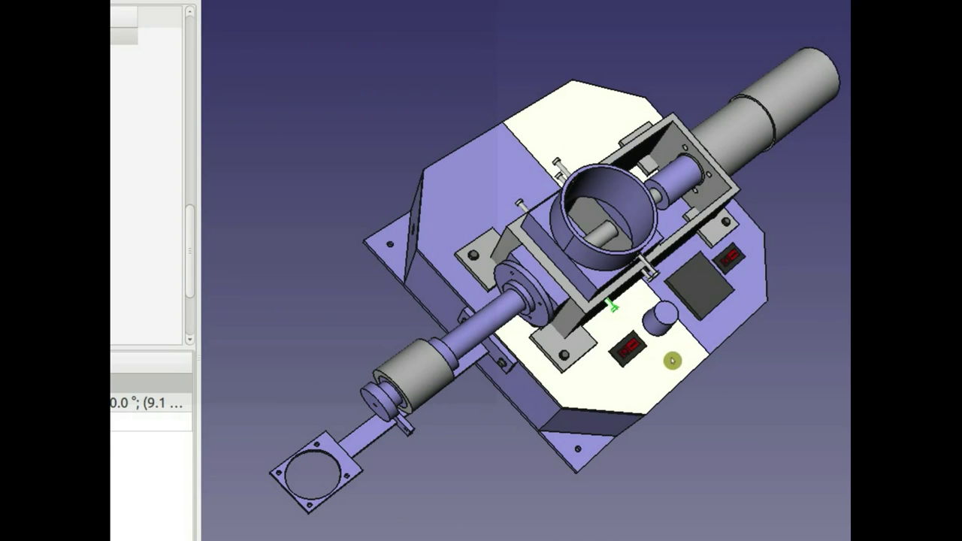
click(639, 388)
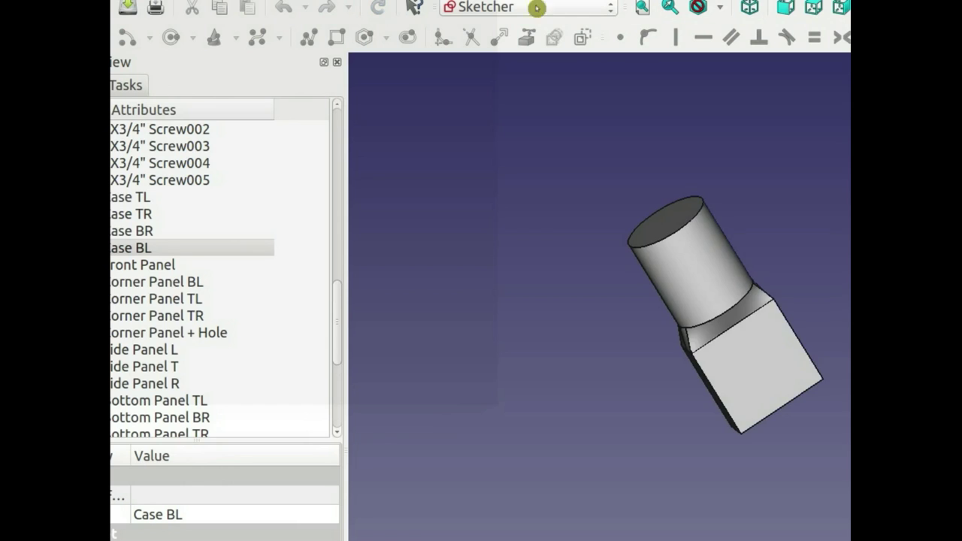
drag(744, 410, 412, 471)
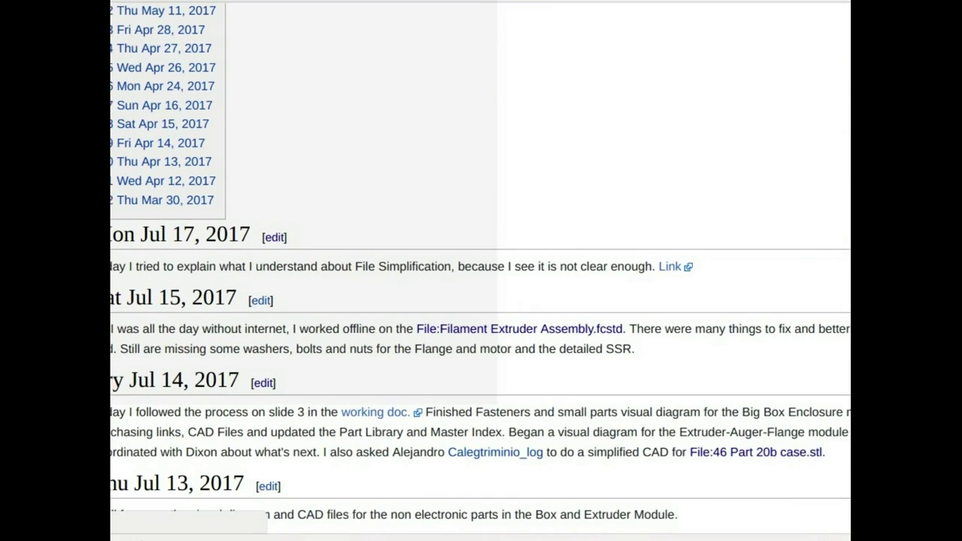
- Open the wiki log of the developer working on the extruder's thermal components and read through the July 2017 entries
scroll(726, 263, up, 3)
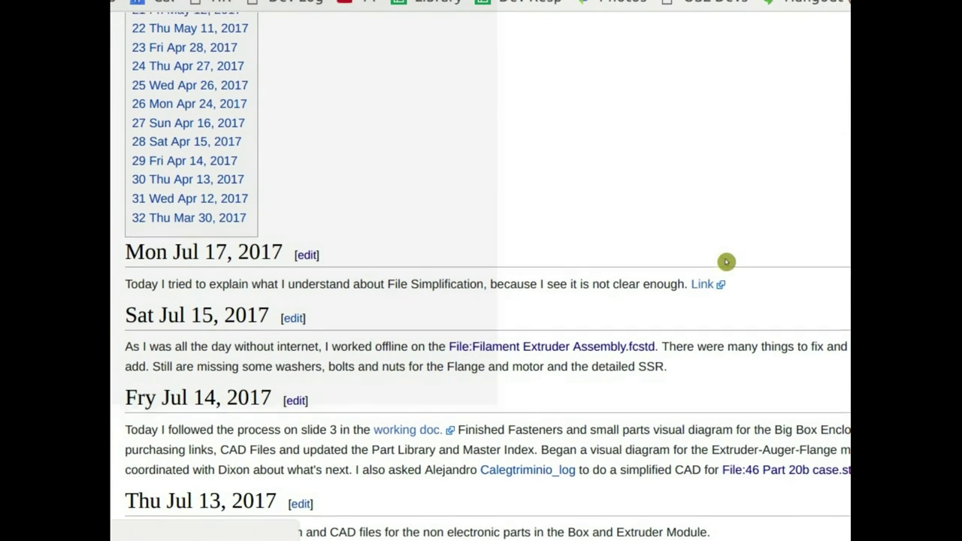
scroll(724, 197, up, 7)
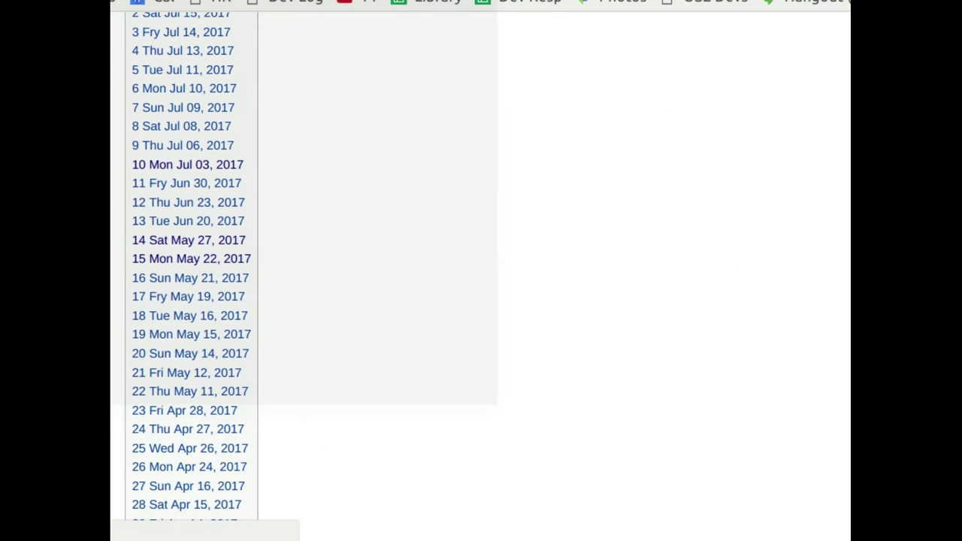
text(Isar)
key(BackSpace)
key(BackSpace)
text(ra)
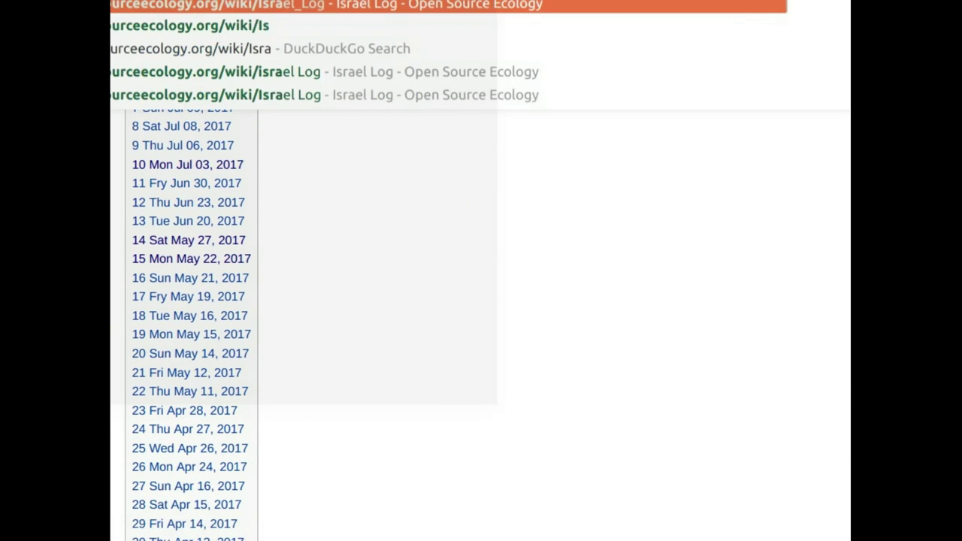
key(Return)
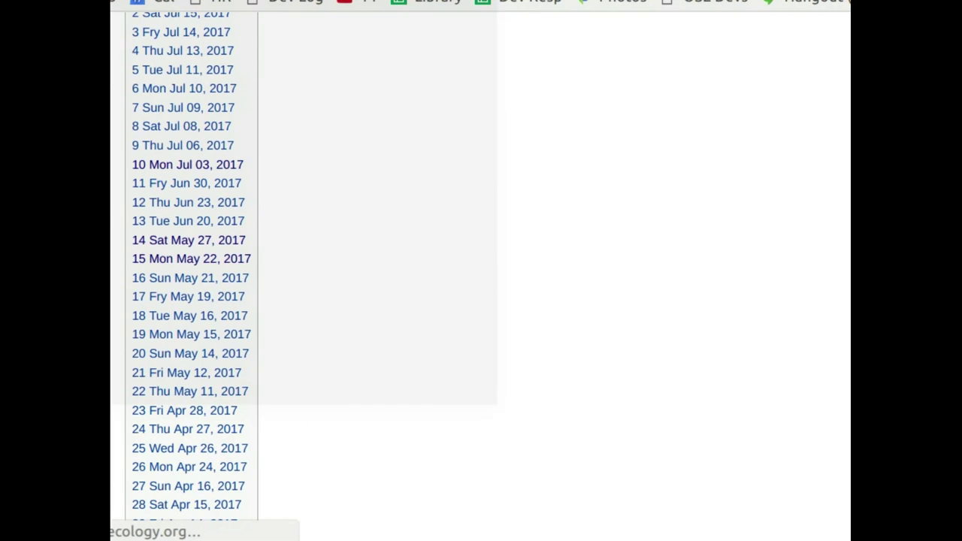
scroll(490, 340, down, 3)
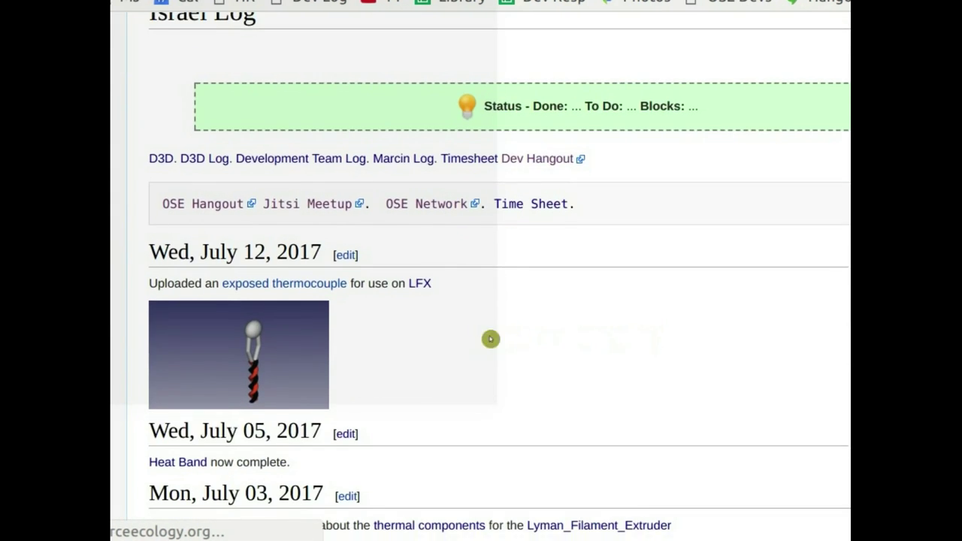
scroll(490, 339, down, 6)
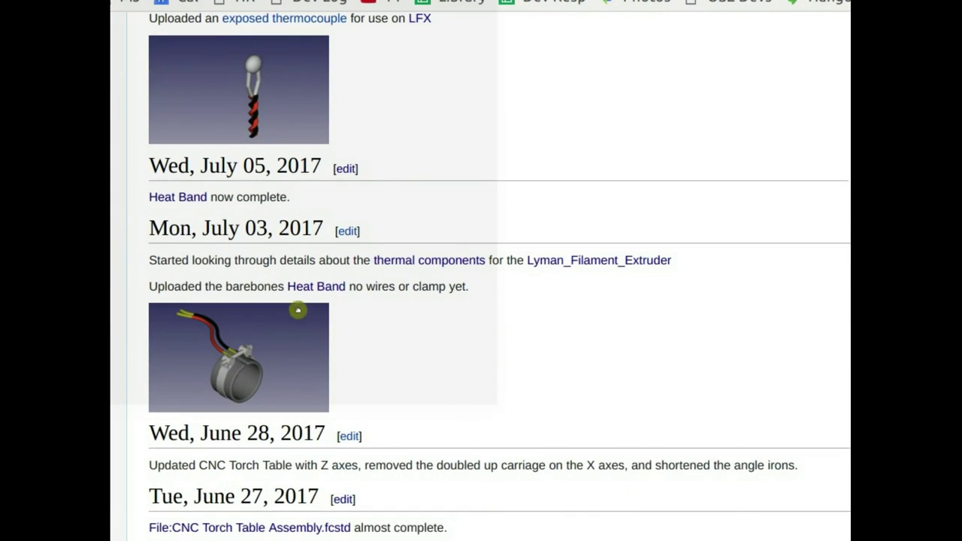
- Open the LFX Heat Band.png image from the log and view it at preview size
drag(268, 333, 301, 354)
click(299, 347)
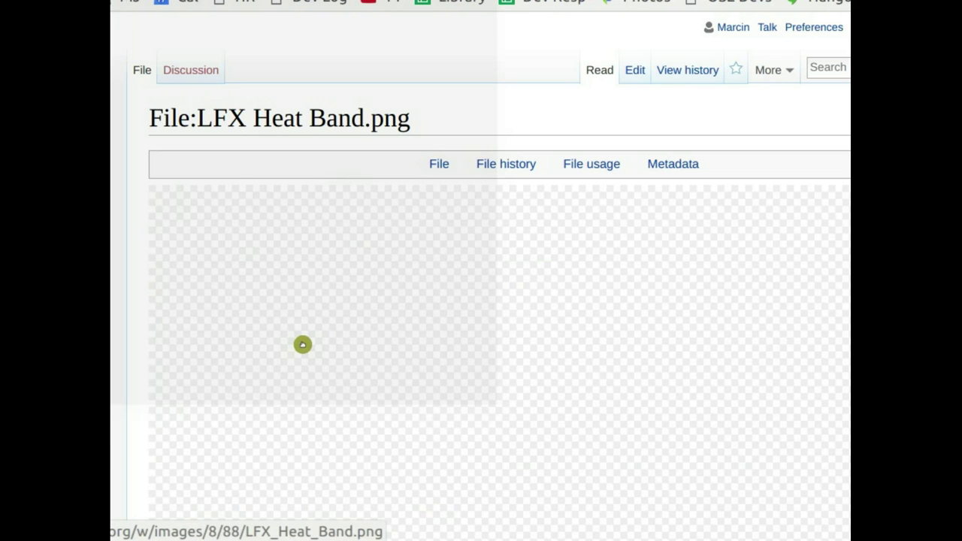
scroll(660, 308, down, 2)
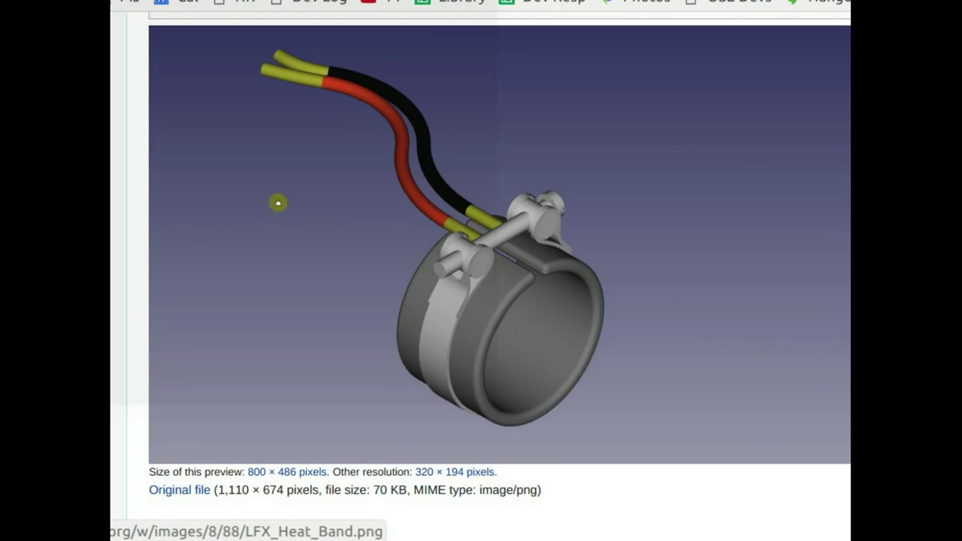
scroll(278, 202, up, 1)
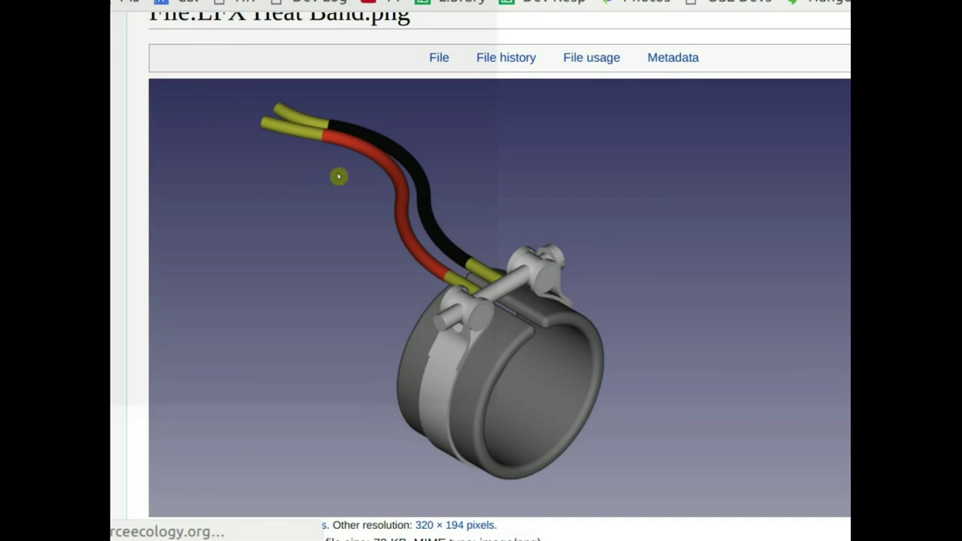
- Return to the developer's log and review the thermocouple, heat band and CNC Torch Table entries
key(alt+Left)
scroll(337, 243, up, 3)
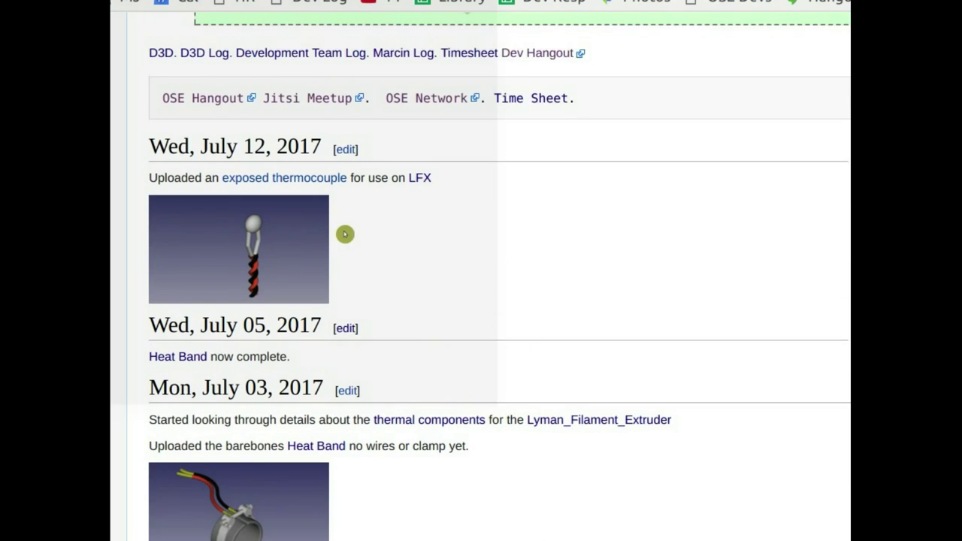
scroll(344, 231, up, 3)
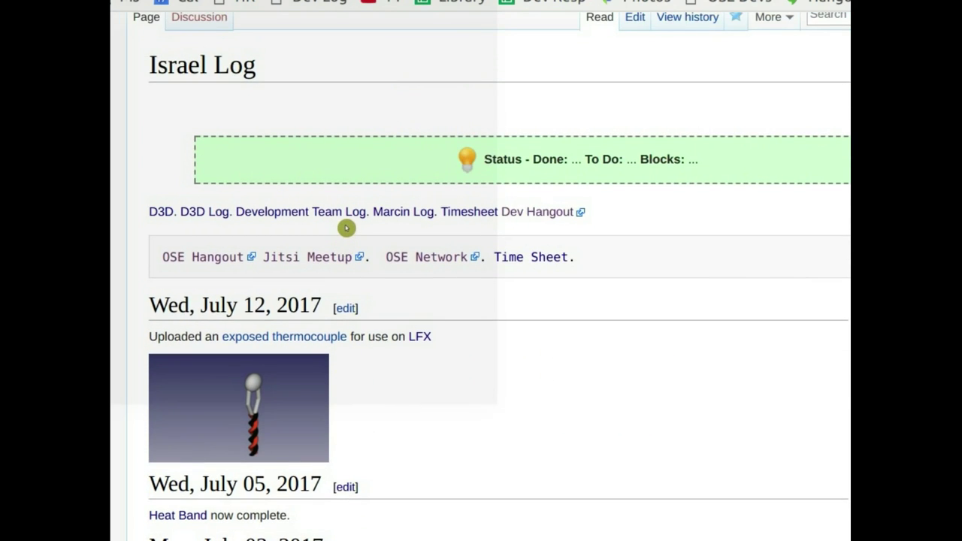
scroll(347, 228, down, 7)
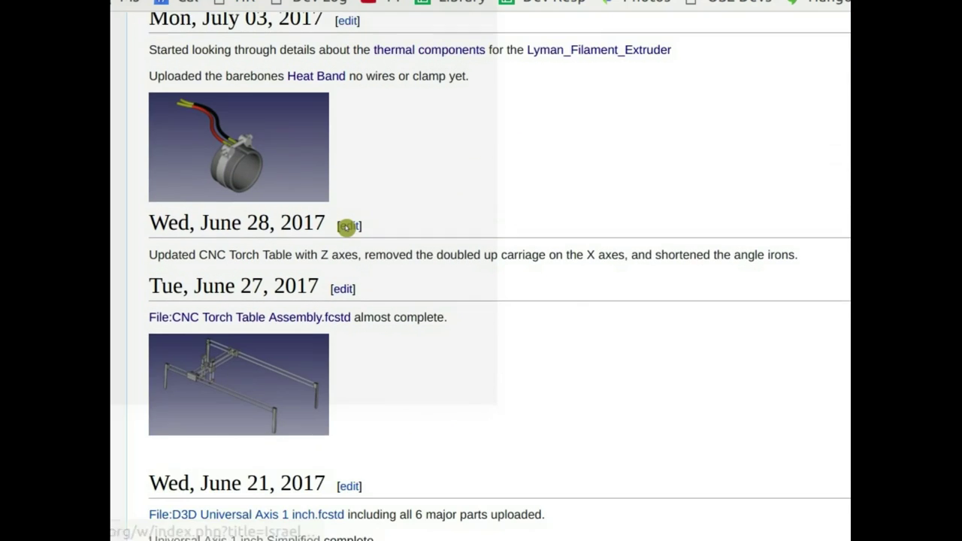
scroll(347, 228, up, 5)
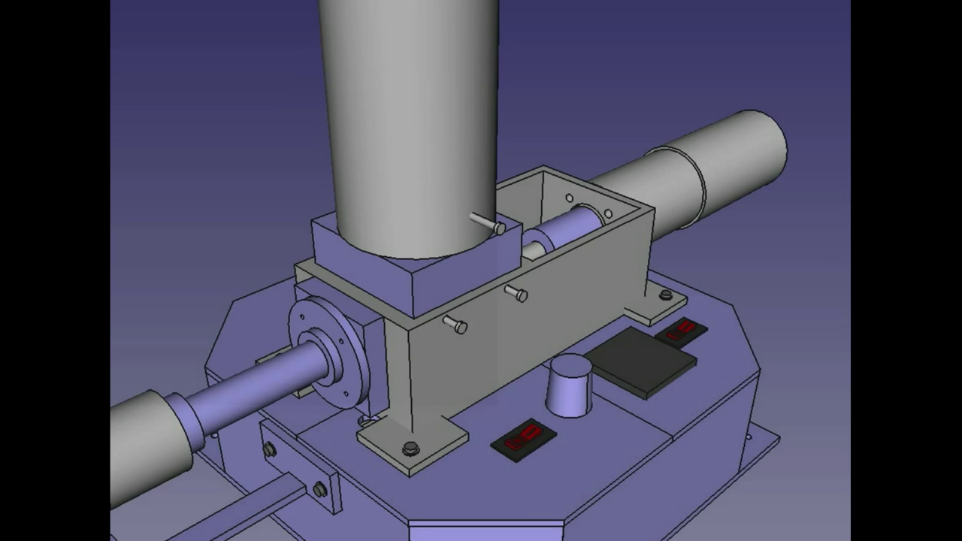
- Switch to FreeCAD and examine the extruder assembly with its hopper tube, motor, flange and base enclosure from several distances
scroll(168, 338, down, 5)
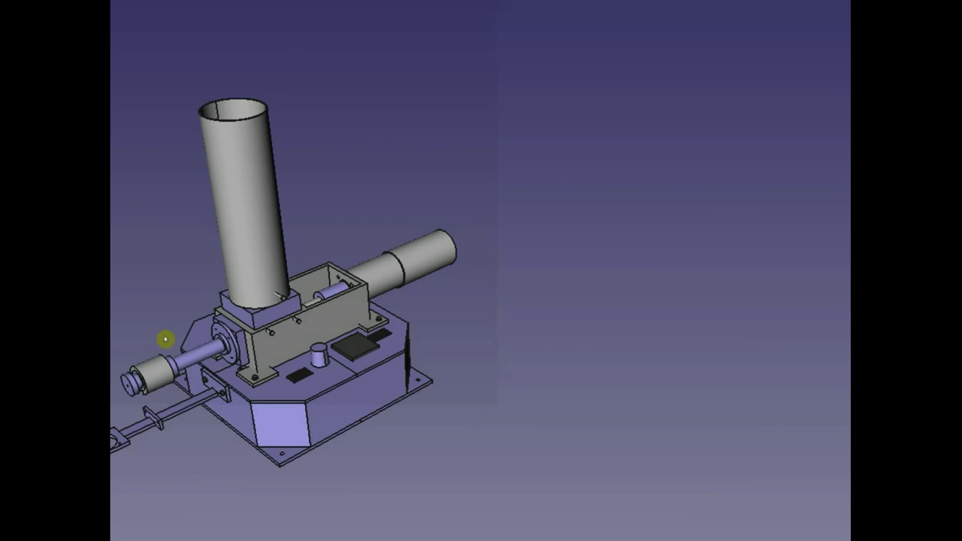
scroll(168, 338, up, 5)
middle_drag(489, 389, 751, 368)
scroll(646, 374, down, 3)
scroll(646, 373, up, 3)
scroll(646, 373, up, 3)
scroll(646, 373, down, 1)
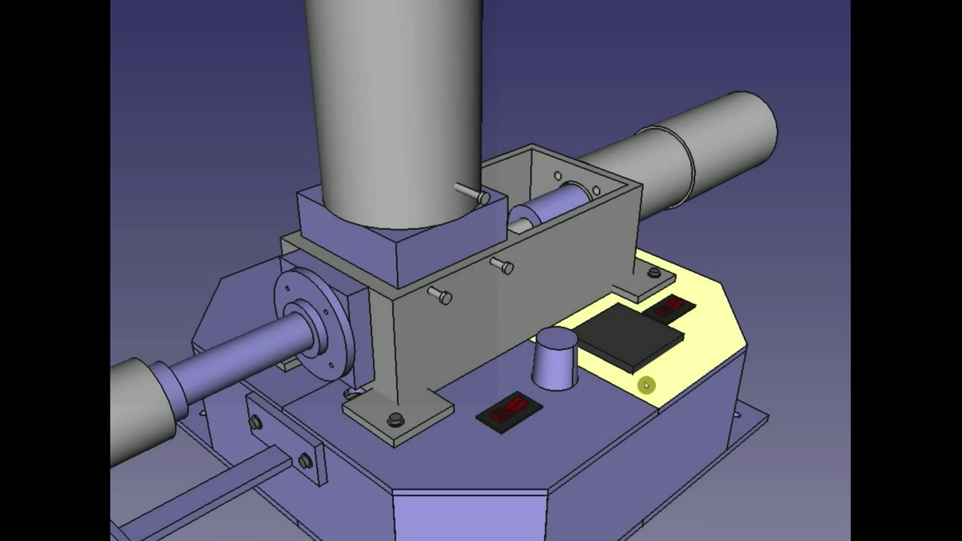
scroll(646, 373, down, 3)
scroll(690, 376, up, 2)
middle_drag(786, 369, 700, 449)
scroll(676, 438, down, 3)
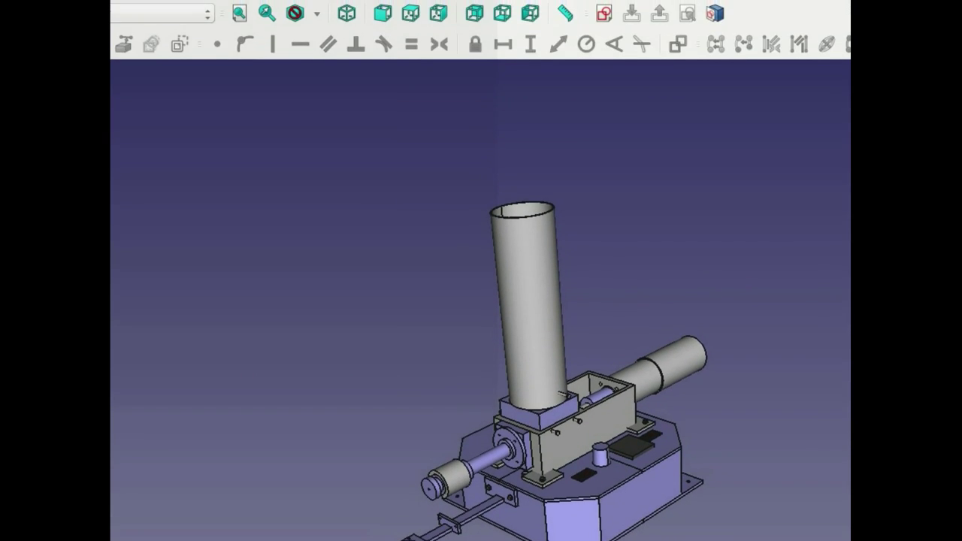
- Switch to the browser and bring up the Lyman Filament Extruder v6 presentation
click(367, 225)
click(148, 35)
click(240, 2)
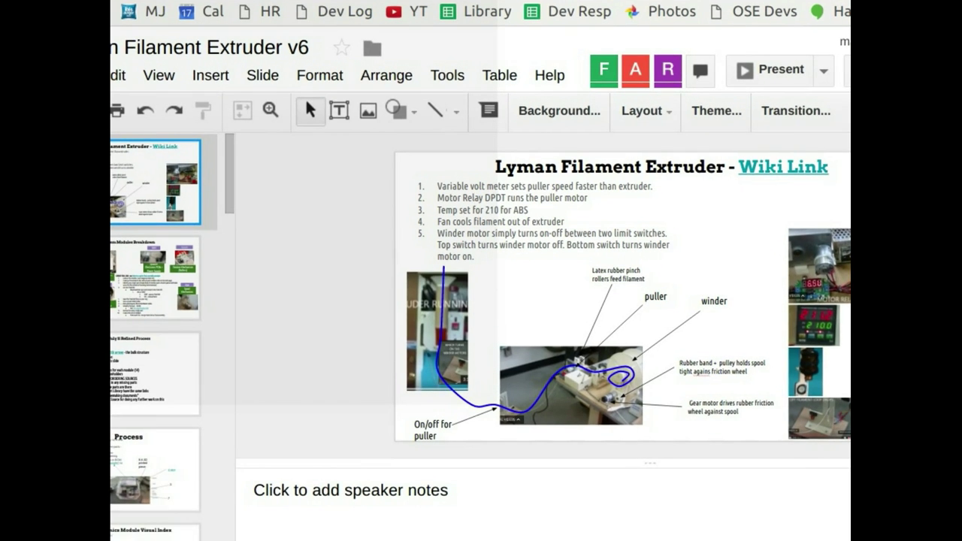
- Open the wiki log of the developer labeling the extruder diagrams and read the July 2017 log entries
key(ctrl+Tab)
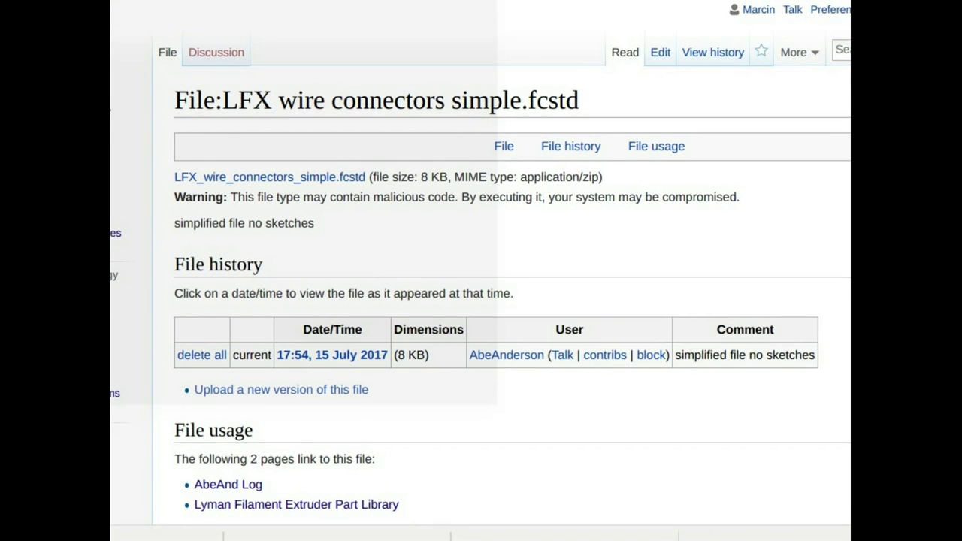
text(L)
key(BackSpace)
text(Di)
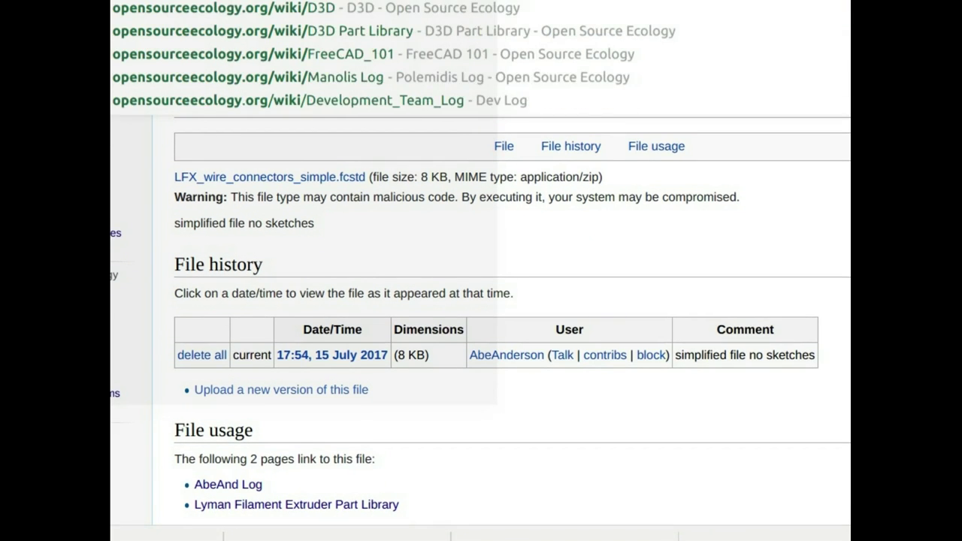
text(xo)
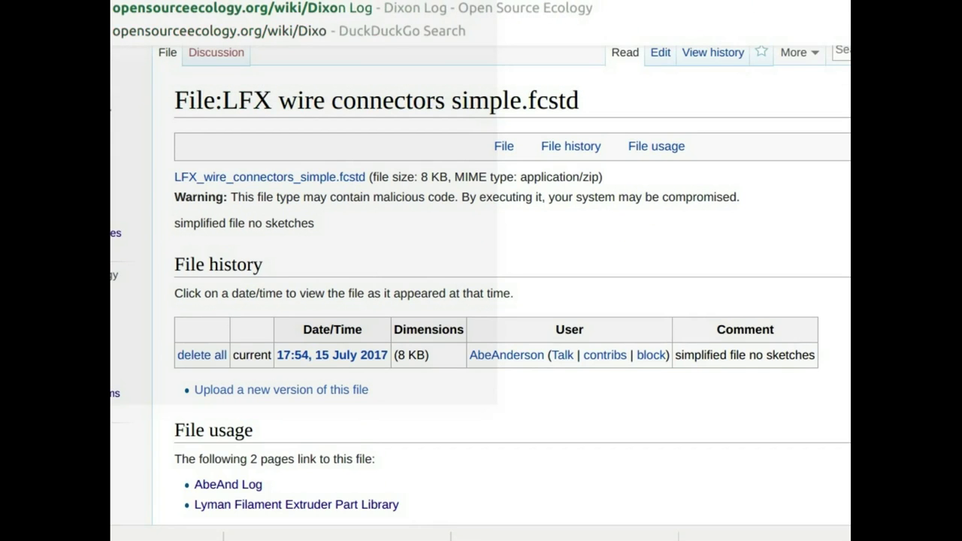
key(Return)
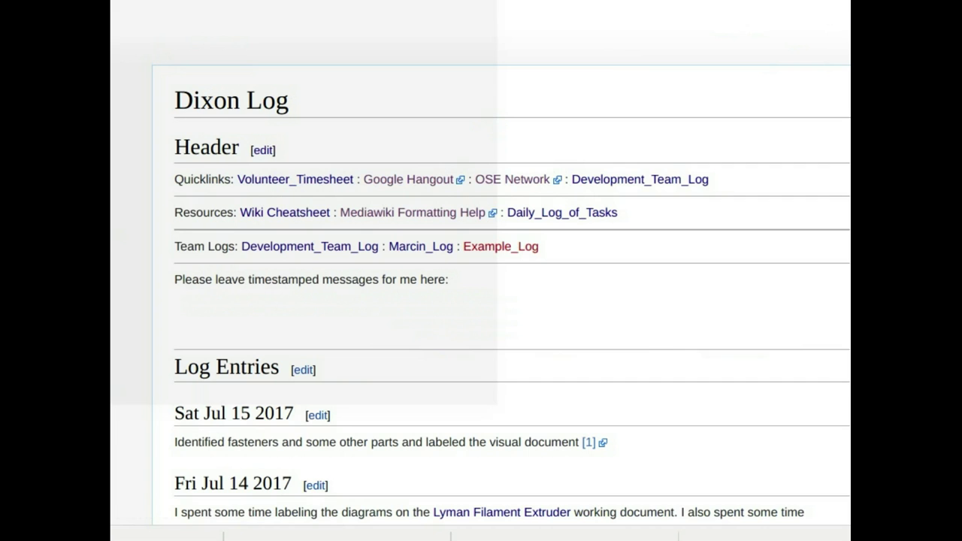
scroll(556, 113, down, 1)
scroll(544, 135, down, 3)
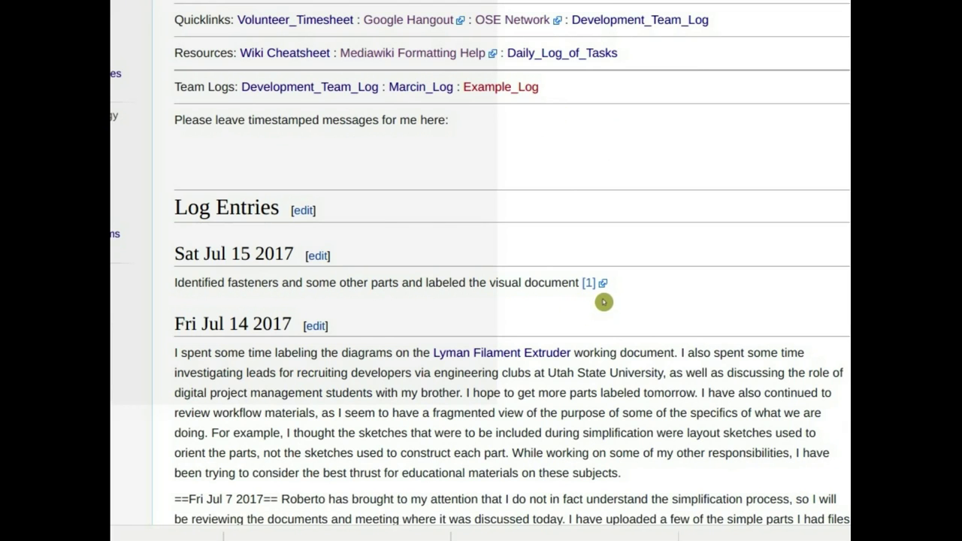
scroll(596, 300, down, 4)
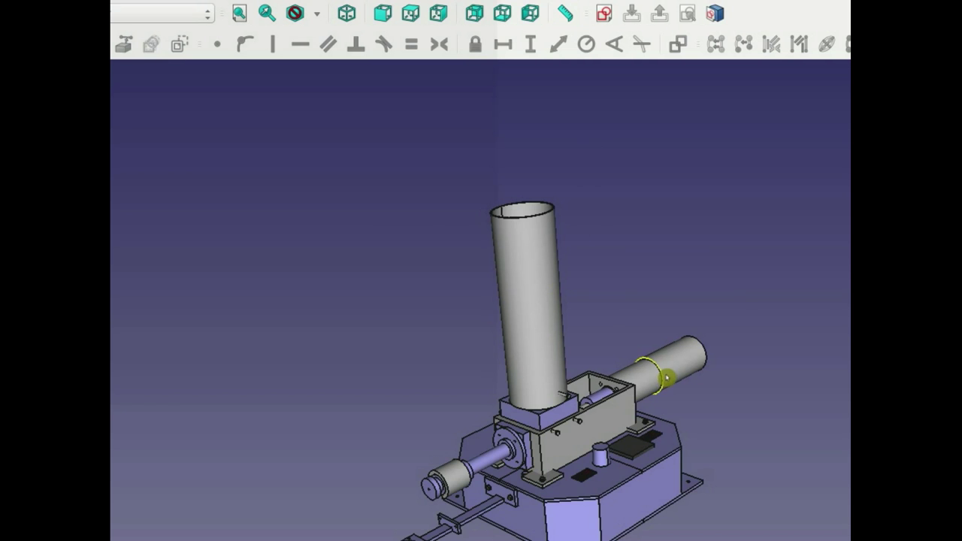
- Switch to FreeCAD and examine the extruder assembly, including the red rocker switch and knob on the base enclosure's top cover
scroll(667, 378, up, 5)
scroll(707, 470, down, 5)
middle_drag(706, 471, 612, 451)
middle_drag(722, 443, 649, 438)
middle_drag(634, 388, 597, 403)
scroll(457, 366, up, 5)
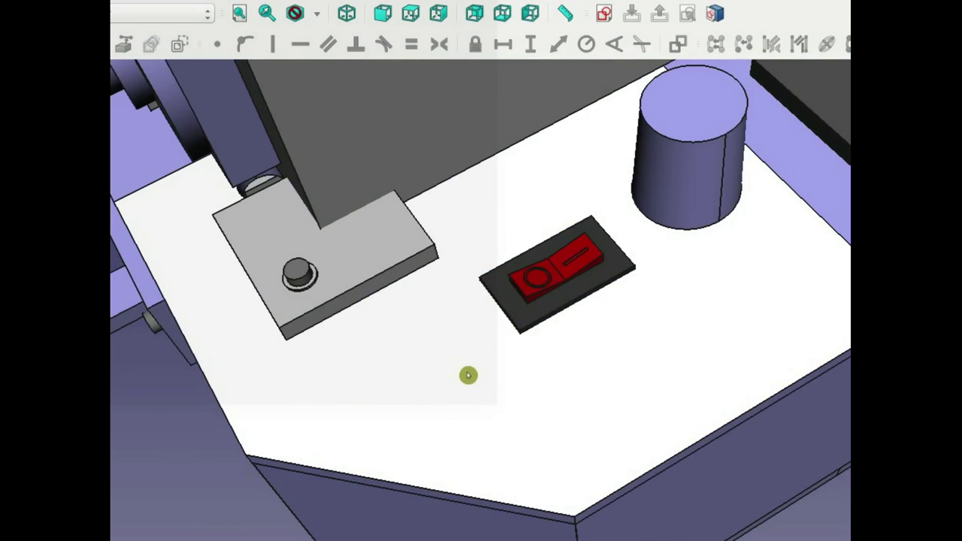
scroll(468, 375, down, 2)
scroll(490, 373, down, 3)
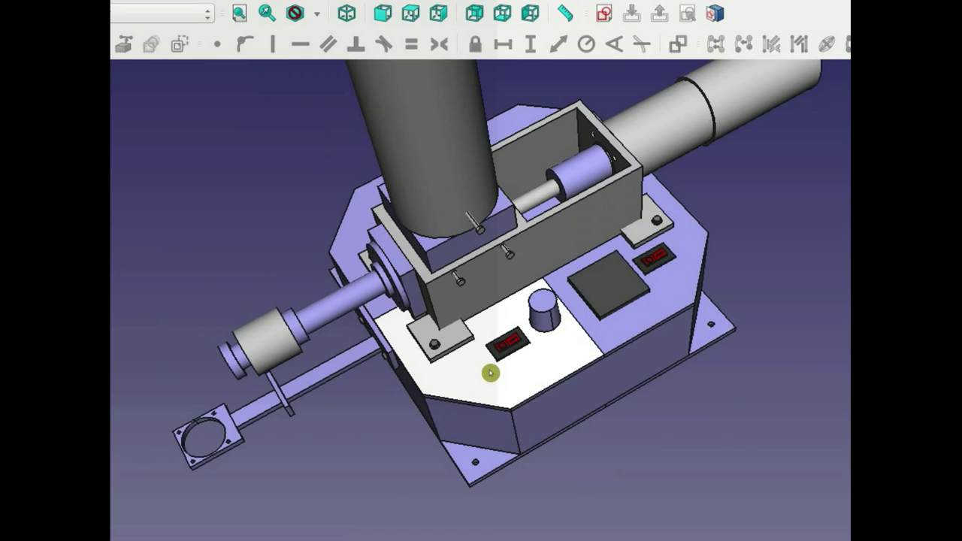
- Hide the base enclosure's two front top covers and inspect the components mounted inside
click(540, 356)
key(space)
click(609, 342)
key(space)
middle_drag(538, 376, 466, 353)
middle_drag(574, 391, 662, 406)
middle_drag(726, 245, 688, 291)
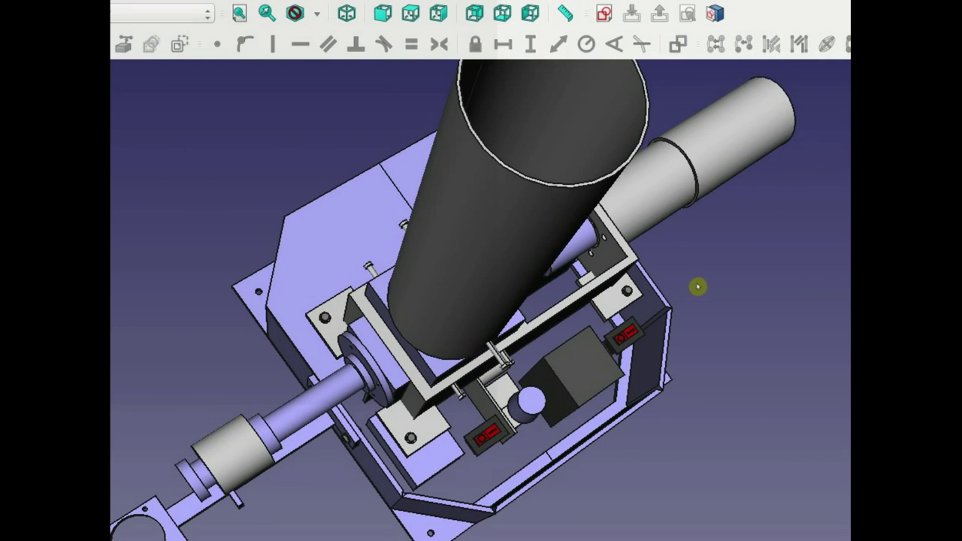
scroll(733, 462, down, 2)
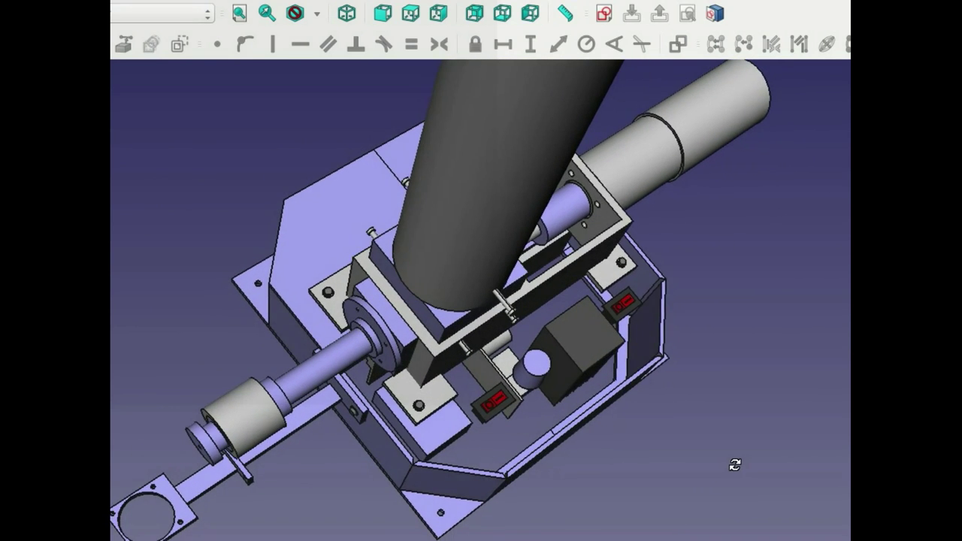
scroll(661, 384, down, 3)
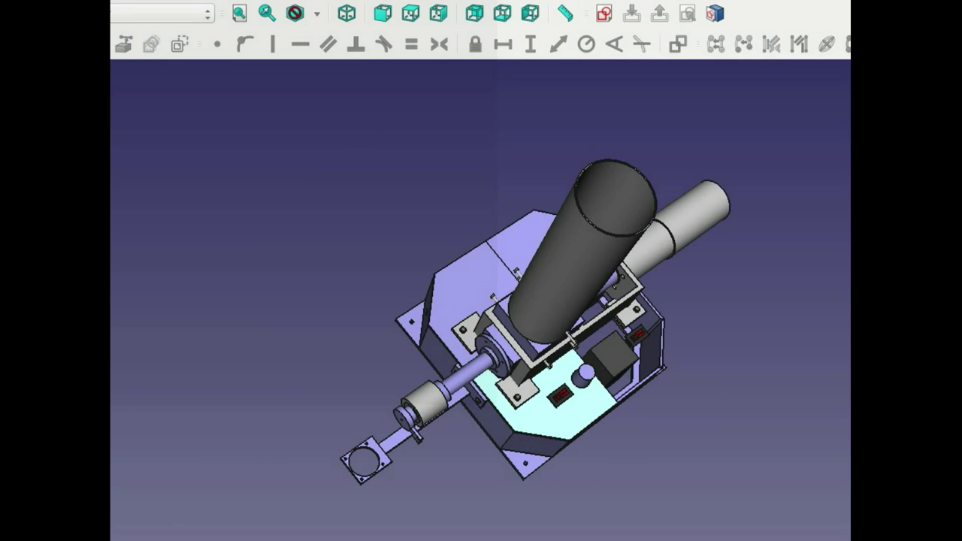
- Examine the closed base enclosure with its covers, switches, display, mounting feet, hopper tube and motor from several angles and distances
middle_drag(783, 335, 666, 316)
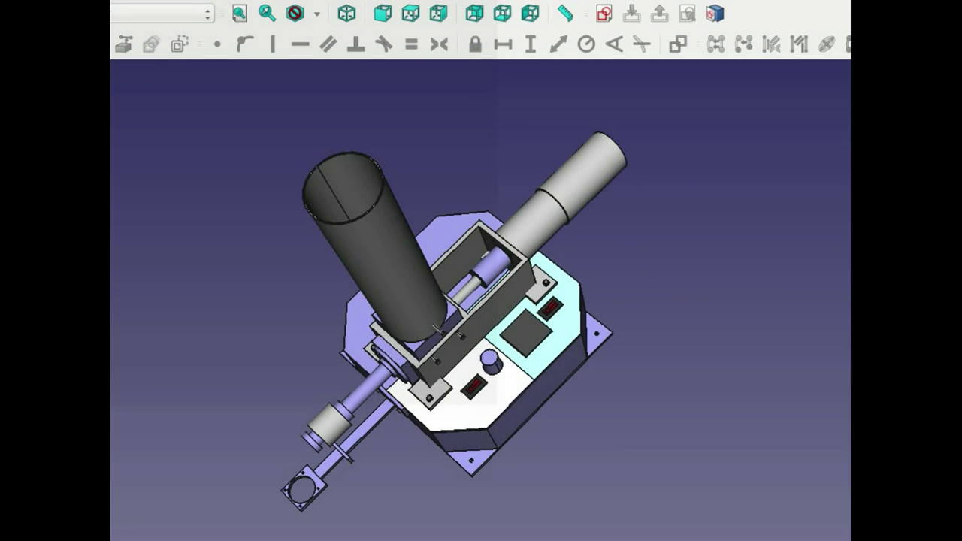
scroll(464, 308, down, 3)
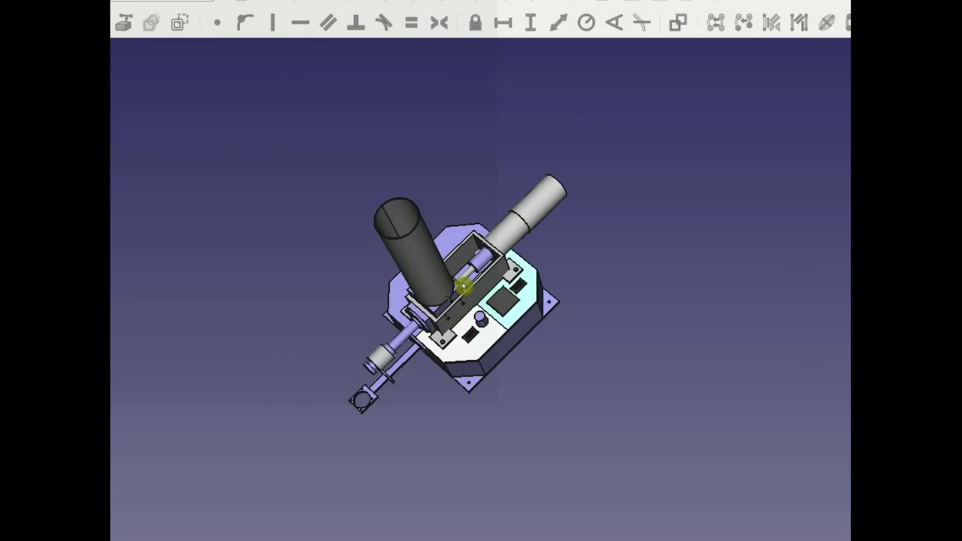
scroll(414, 269, up, 4)
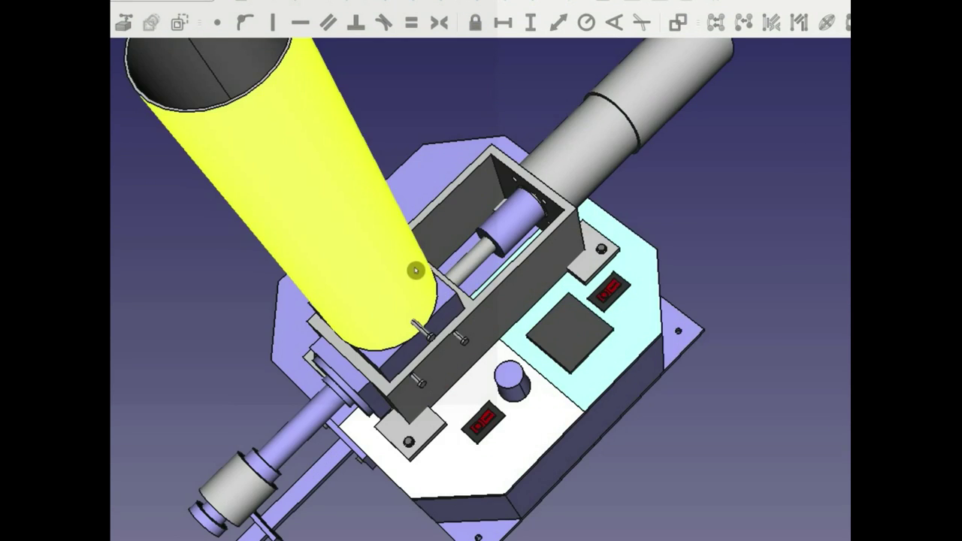
scroll(416, 272, down, 4)
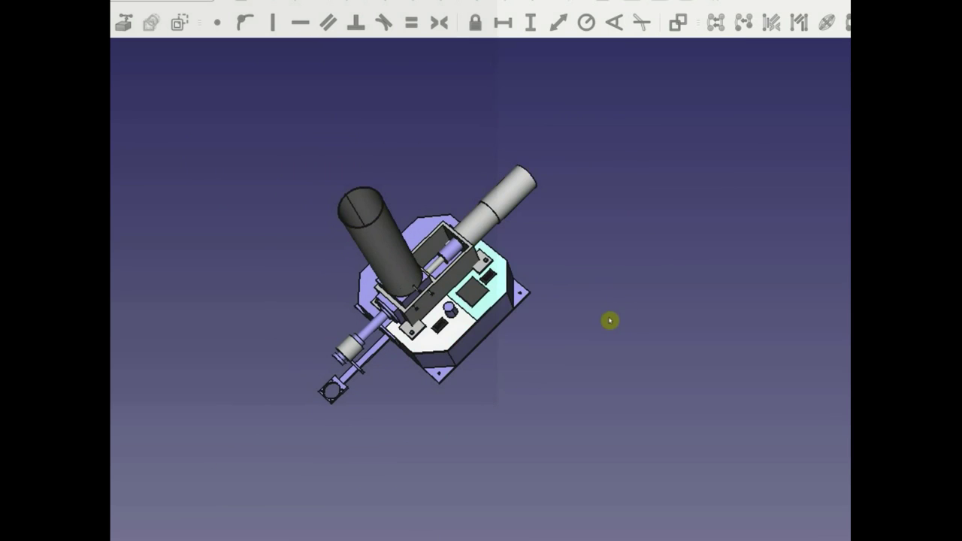
middle_drag(552, 281, 644, 381)
scroll(640, 365, up, 6)
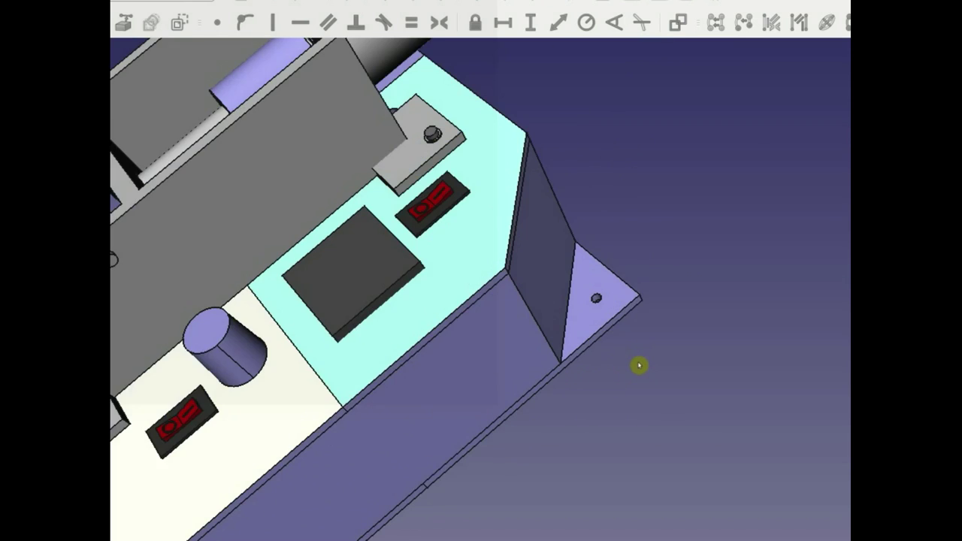
scroll(639, 364, down, 2)
middle_drag(640, 344, 730, 343)
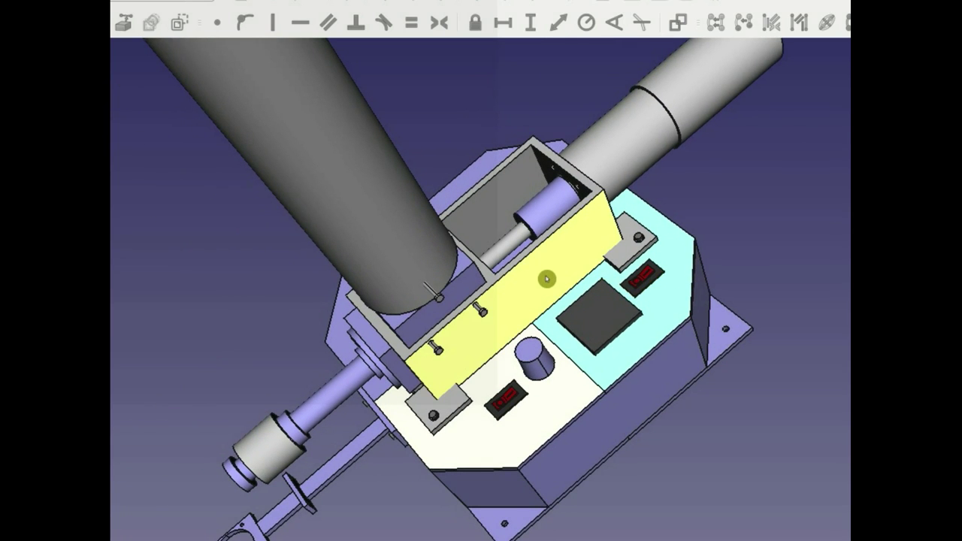
scroll(593, 339, down, 3)
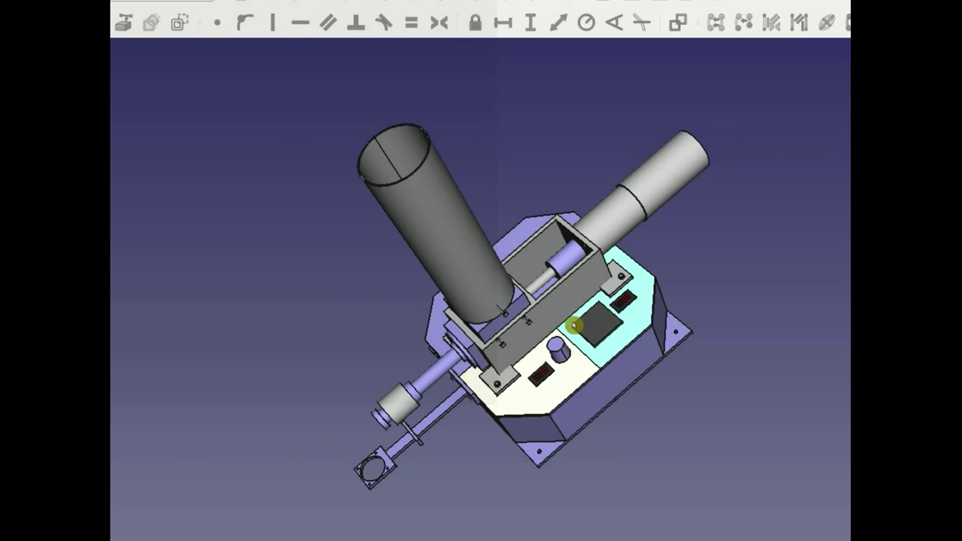
scroll(609, 362, up, 3)
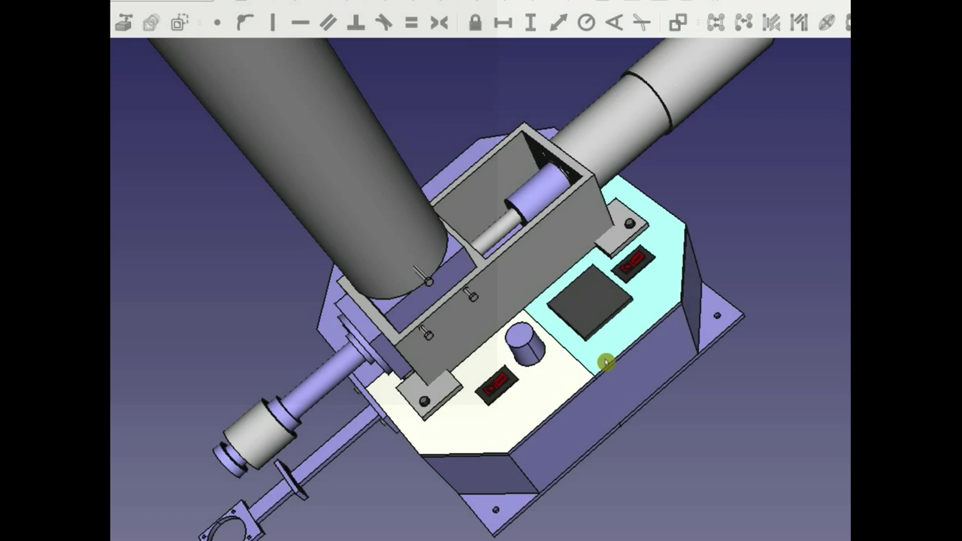
scroll(477, 142, down, 2)
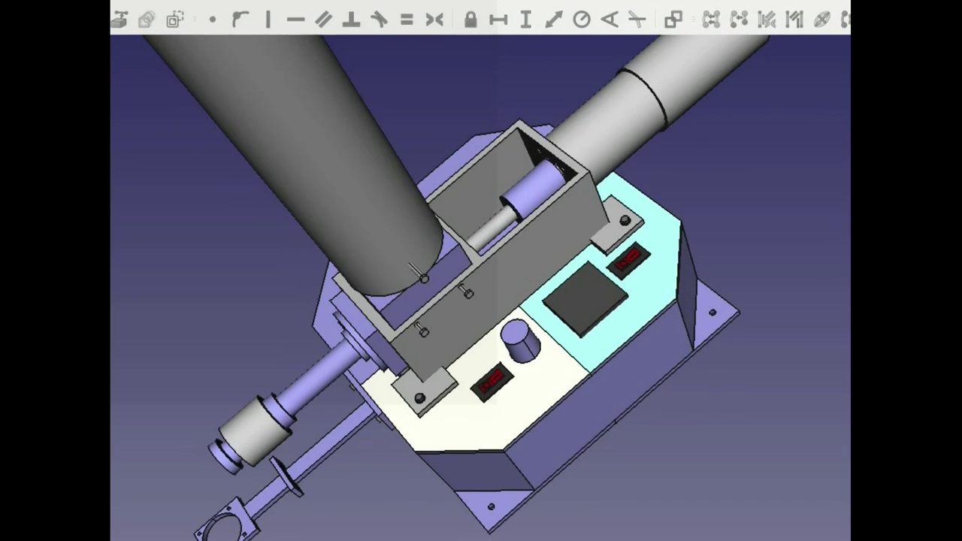
scroll(477, 141, down, 3)
middle_drag(676, 205, 736, 333)
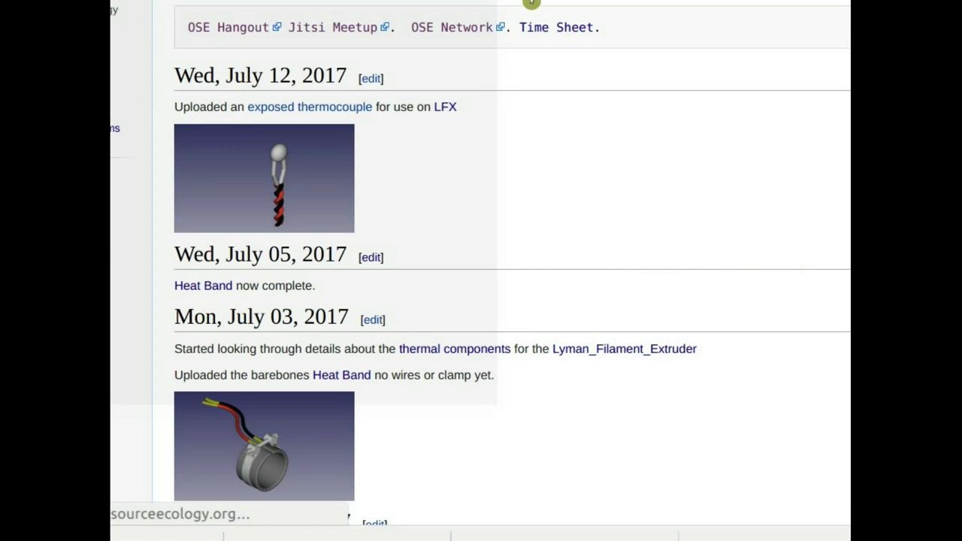
- Switch to the browser, open the File Simplification link from the Jul 17, 2017 log entry and read the linked post
scroll(561, 161, down, 10)
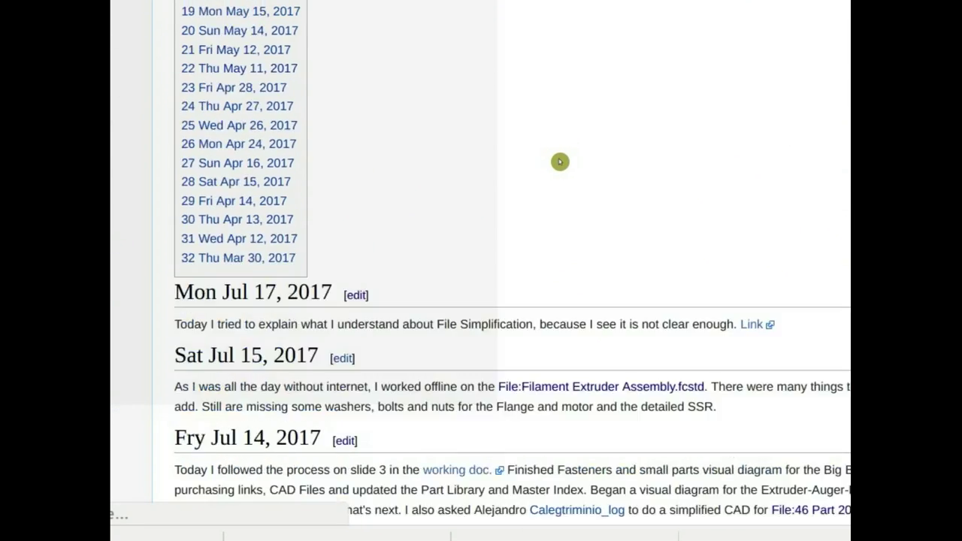
scroll(560, 161, down, 2)
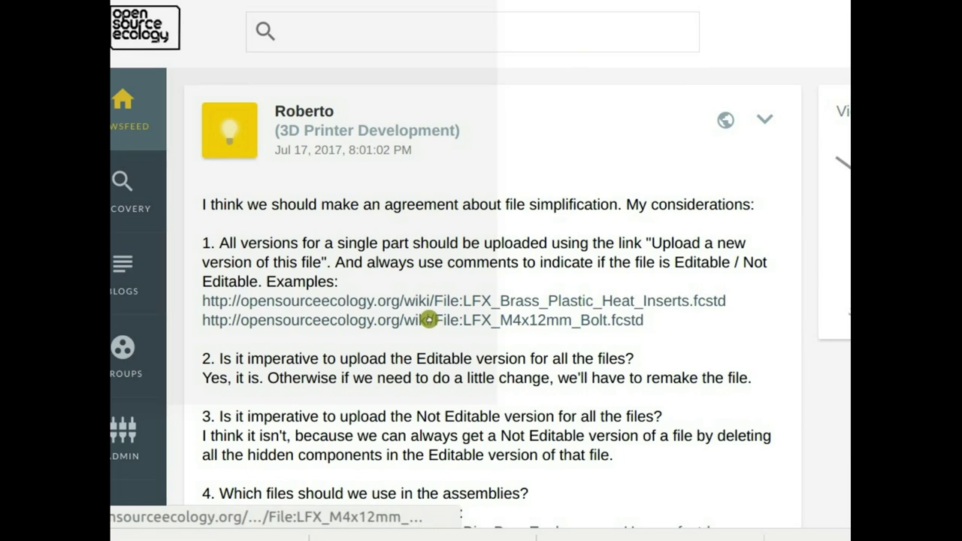
scroll(427, 318, down, 1)
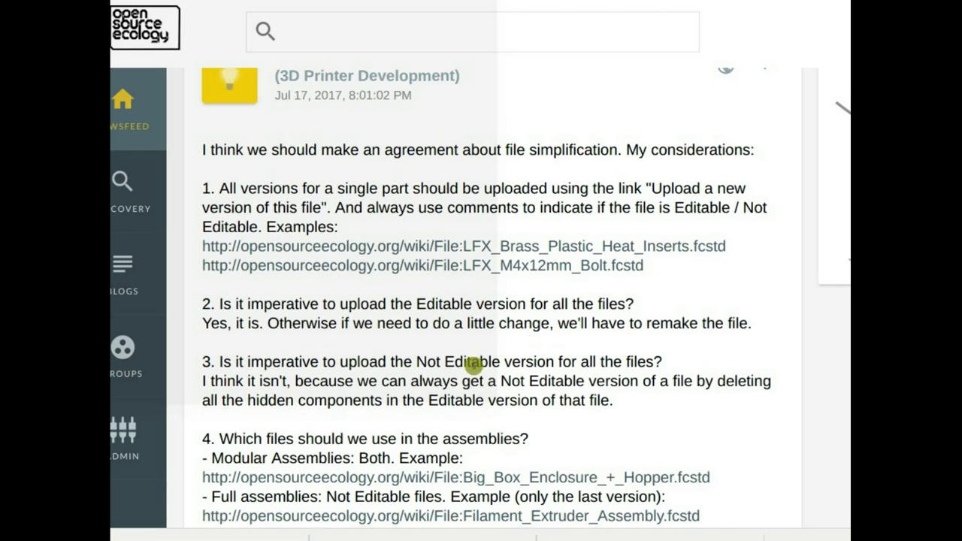
scroll(474, 367, down, 2)
scroll(472, 368, down, 1)
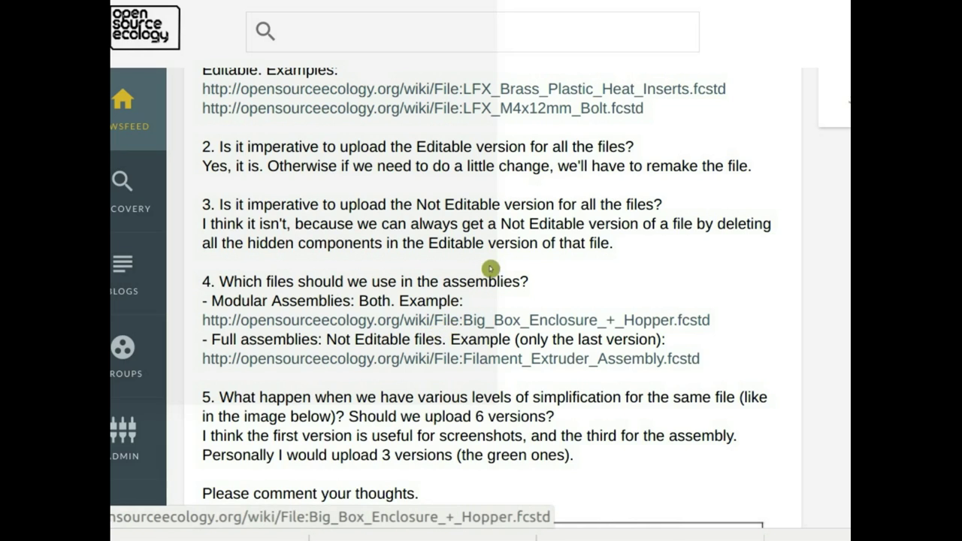
scroll(493, 263, down, 4)
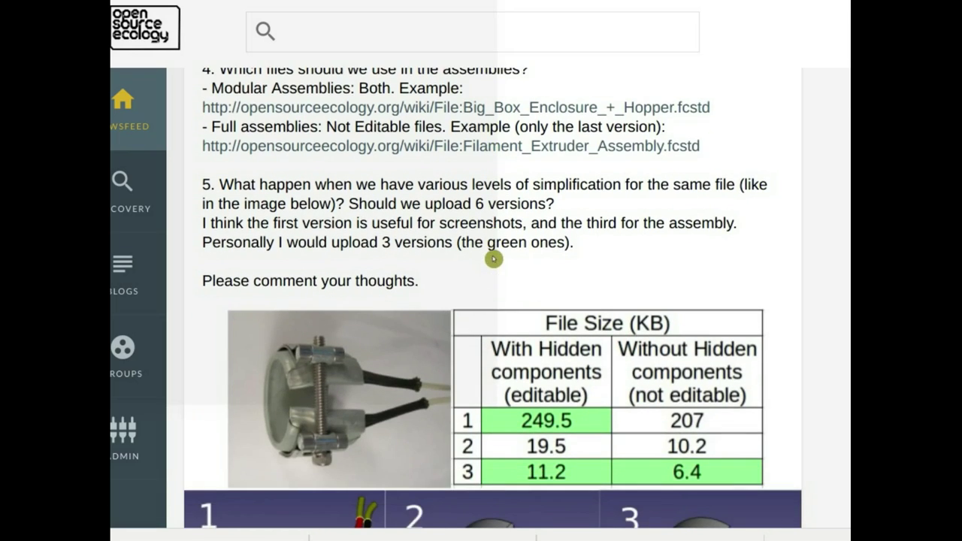
scroll(493, 259, down, 3)
scroll(493, 256, down, 2)
scroll(492, 257, down, 1)
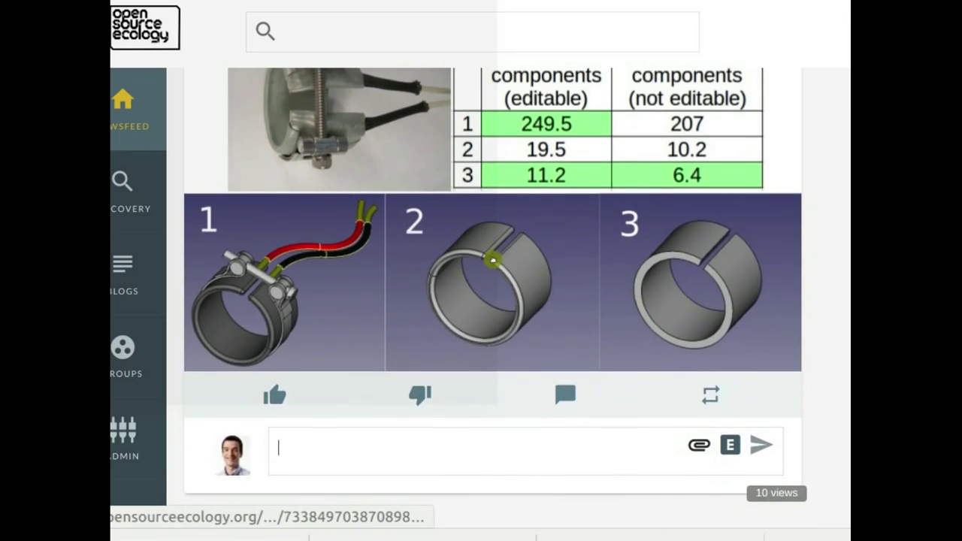
- Reread the file simplification considerations and compare them with the heat band file-size table and images
scroll(519, 357, up, 10)
scroll(510, 340, up, 1)
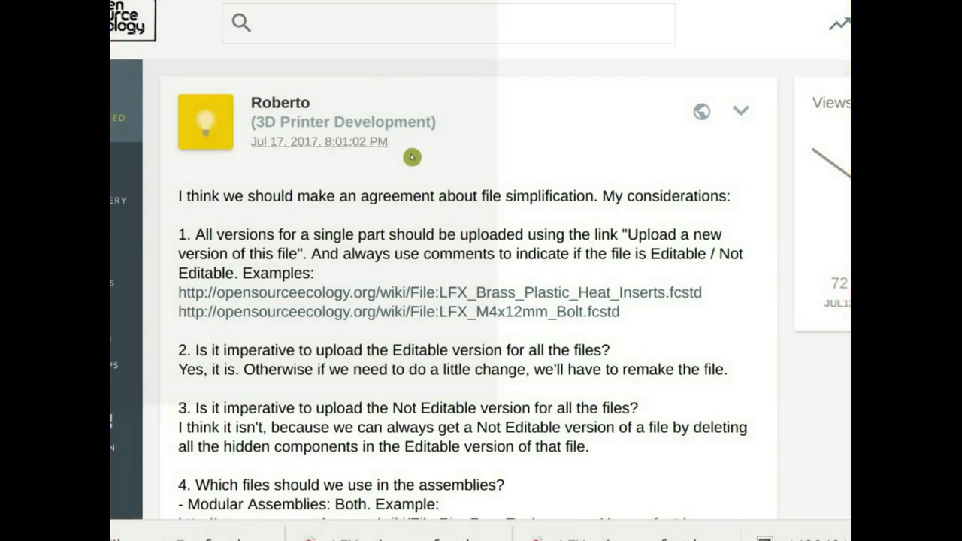
scroll(425, 188, down, 2)
scroll(466, 210, up, 2)
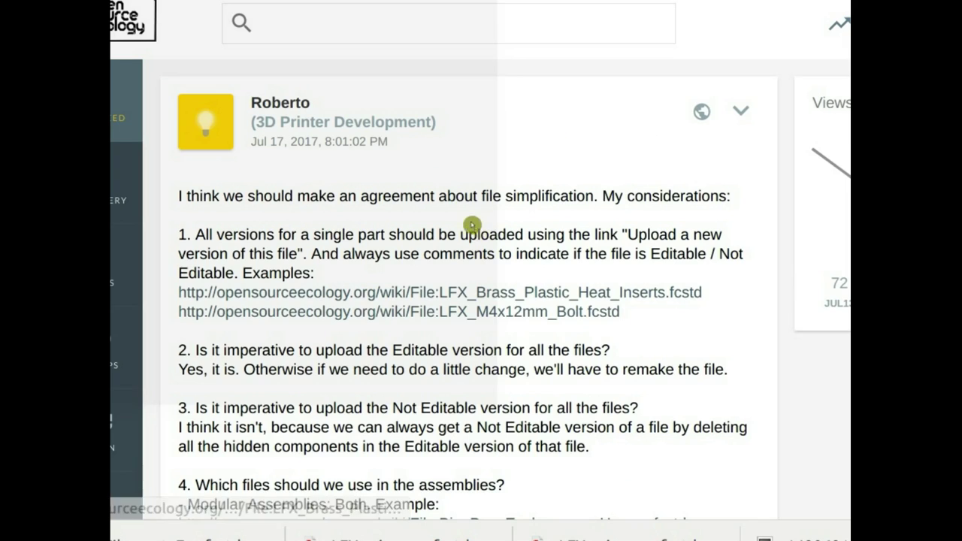
scroll(451, 226, down, 8)
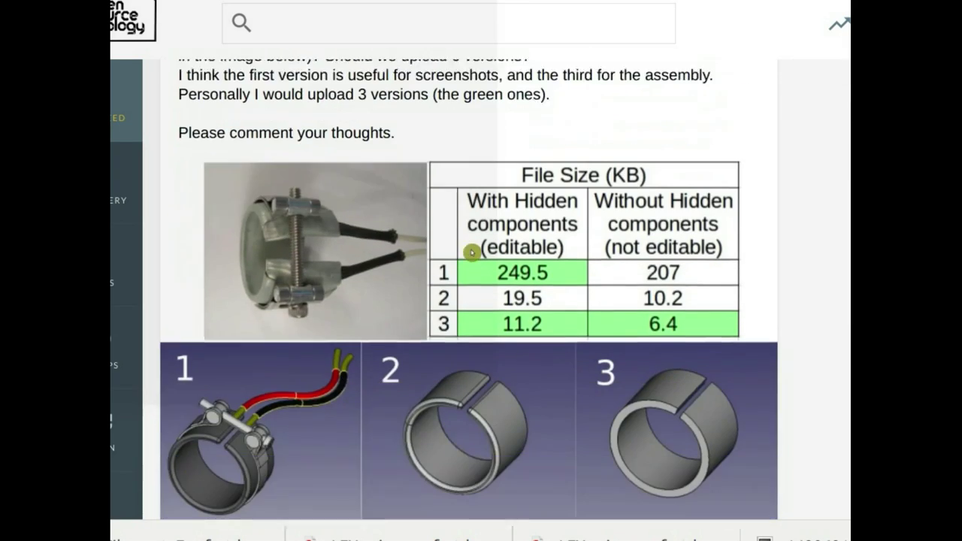
scroll(471, 252, up, 4)
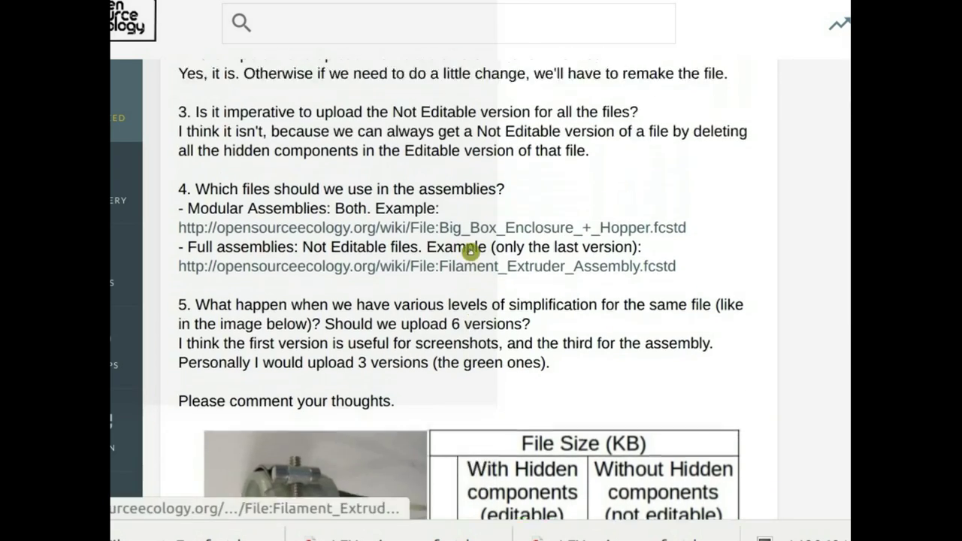
scroll(469, 253, up, 3)
scroll(464, 258, down, 8)
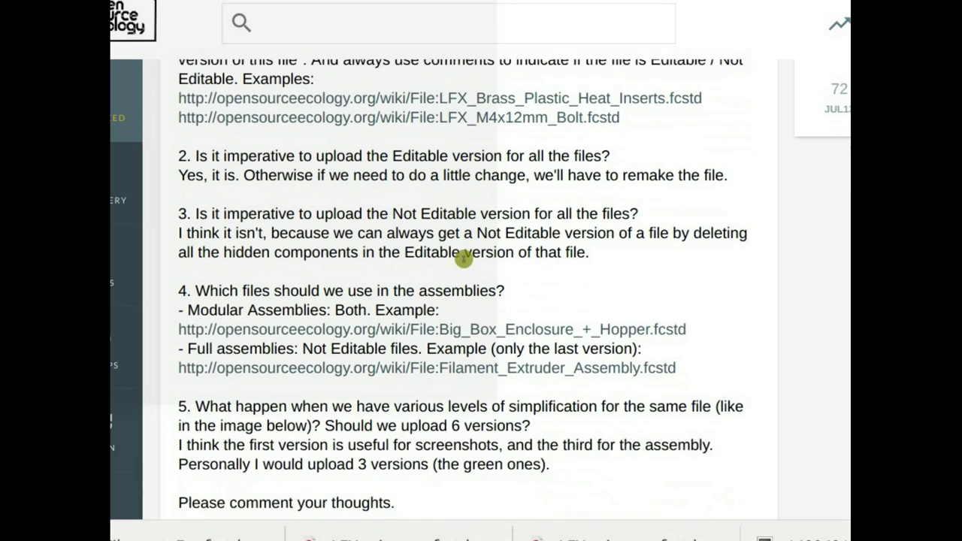
scroll(470, 260, down, 1)
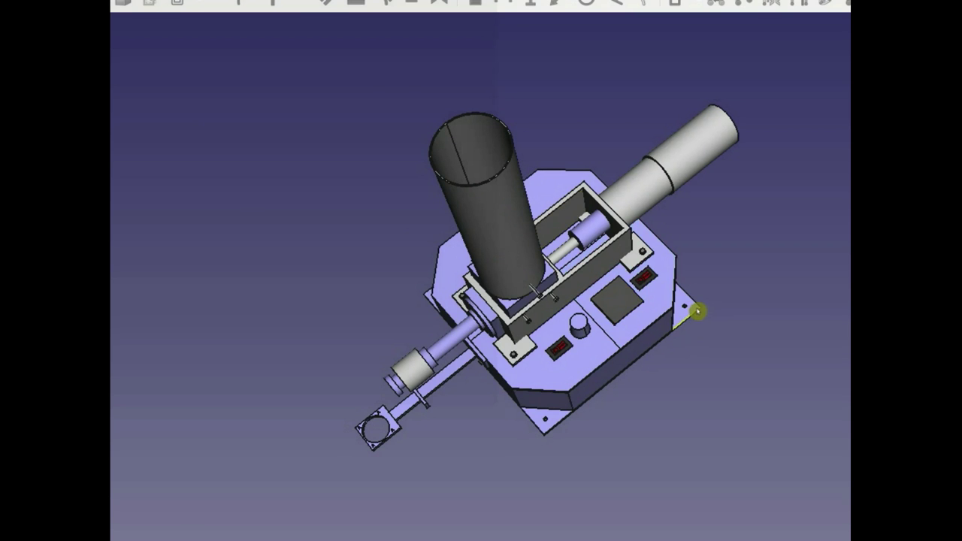
- Return to FreeCAD and review the whole extruder assembly with the hopper tube, motor, nozzle and fan bracket from different angles
scroll(698, 310, up, 5)
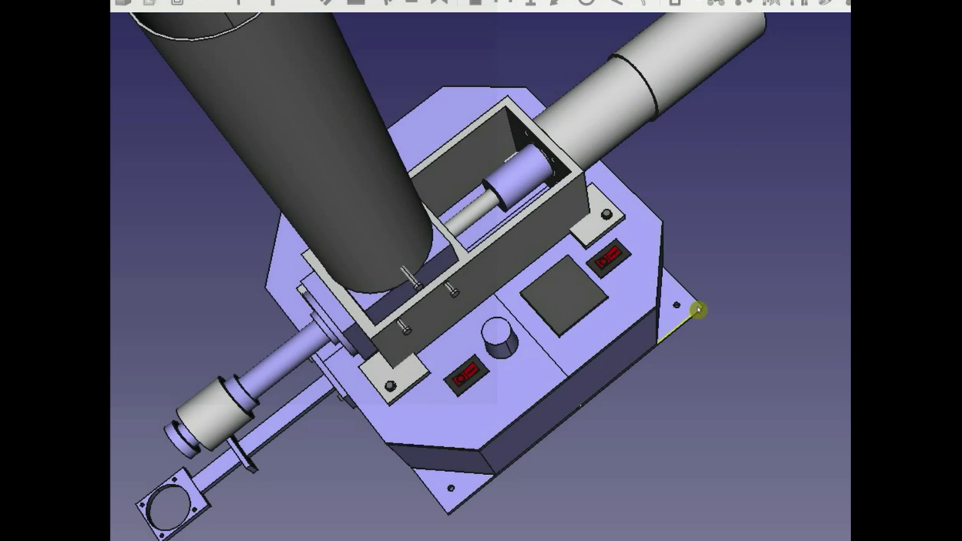
scroll(691, 316, down, 5)
middle_drag(692, 341, 614, 423)
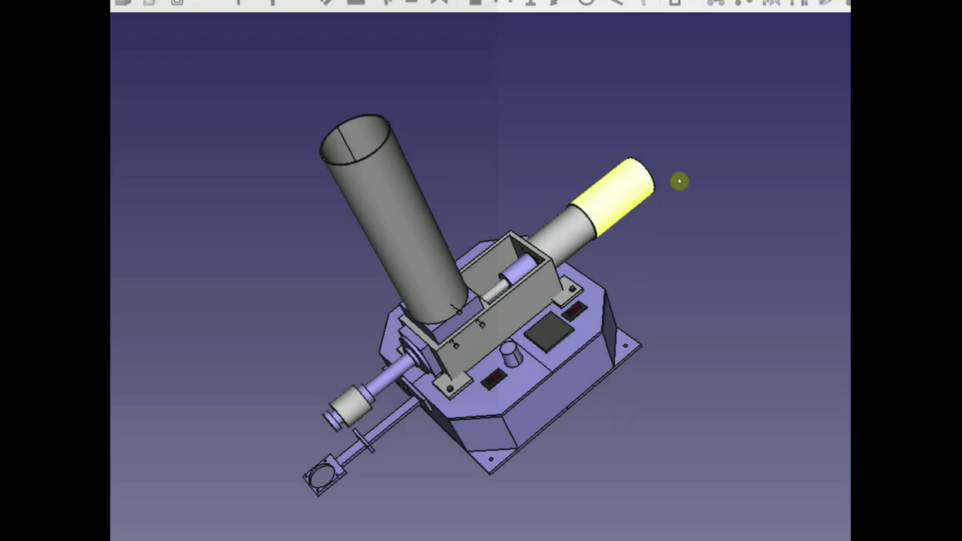
middle_drag(684, 181, 719, 163)
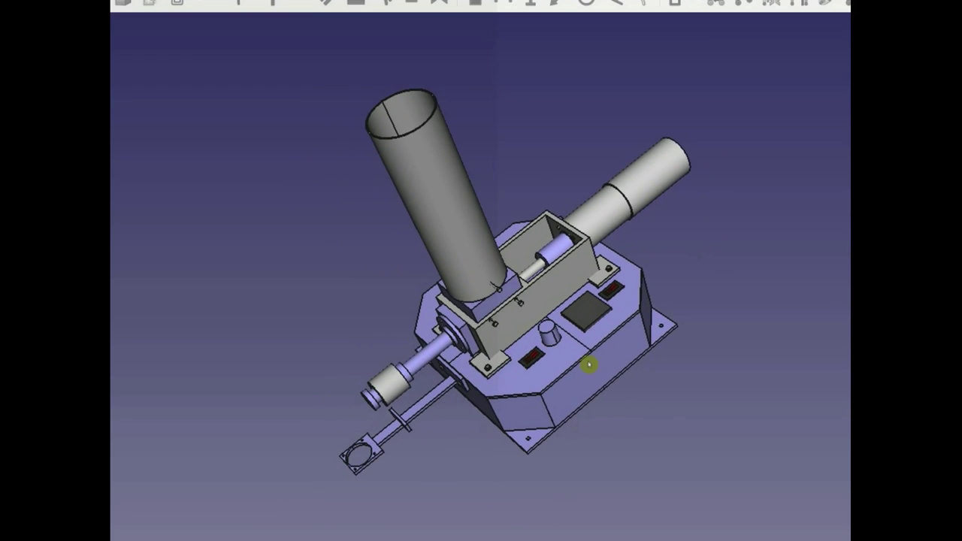
middle_drag(200, 413, 456, 383)
middle_drag(735, 358, 691, 387)
middle_drag(657, 184, 672, 288)
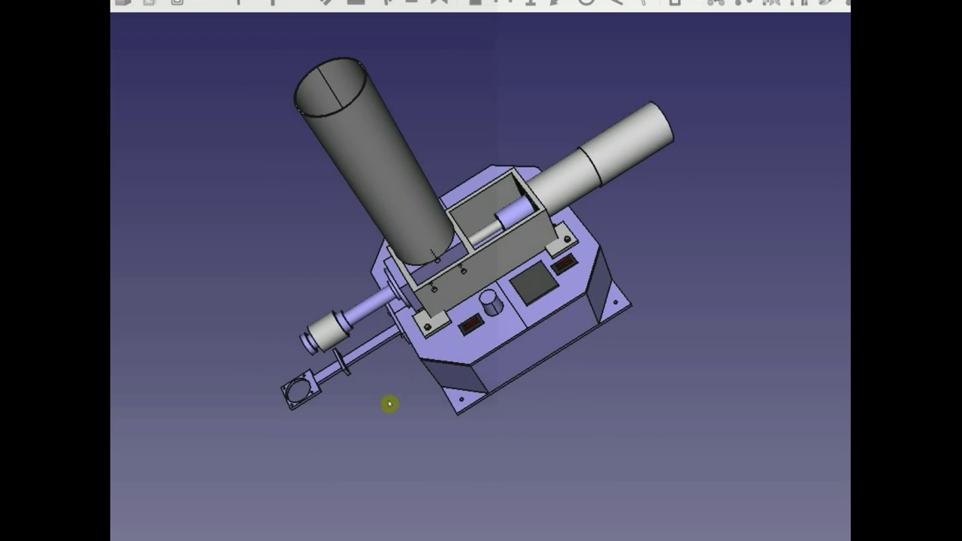
middle_drag(402, 407, 416, 438)
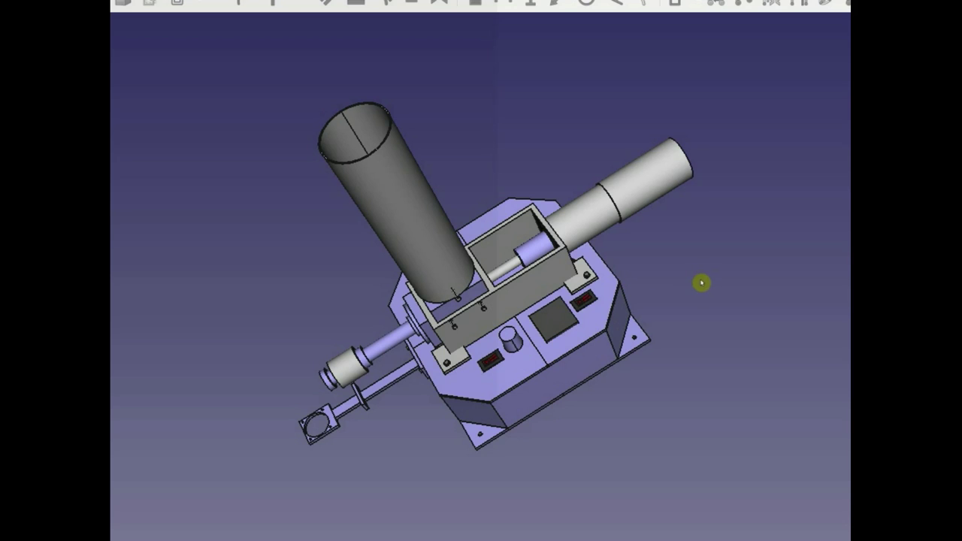
middle_drag(775, 271, 754, 232)
middle_drag(662, 292, 706, 323)
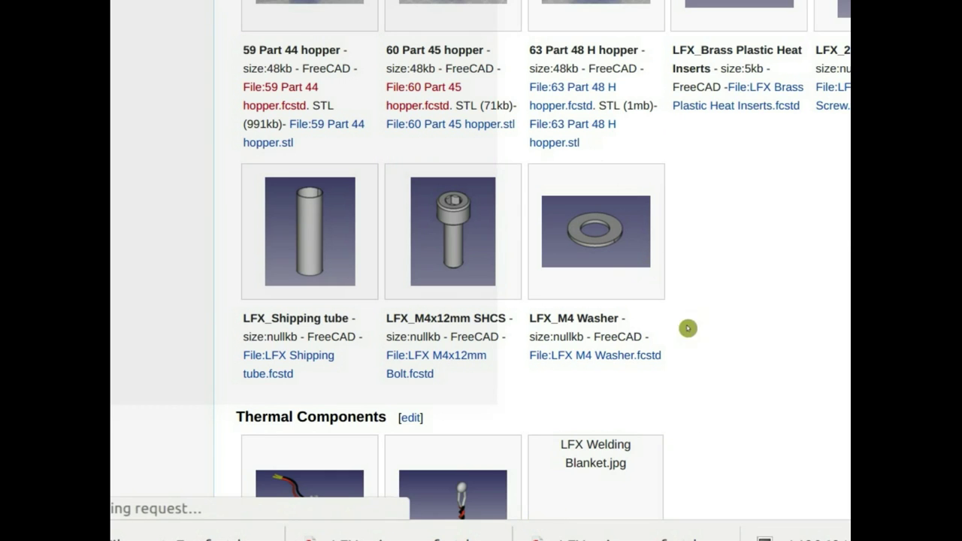
- Switch to the browser and review the extruder wiki page from the parts library through the Spooler Index to the BOM section
scroll(716, 328, down, 15)
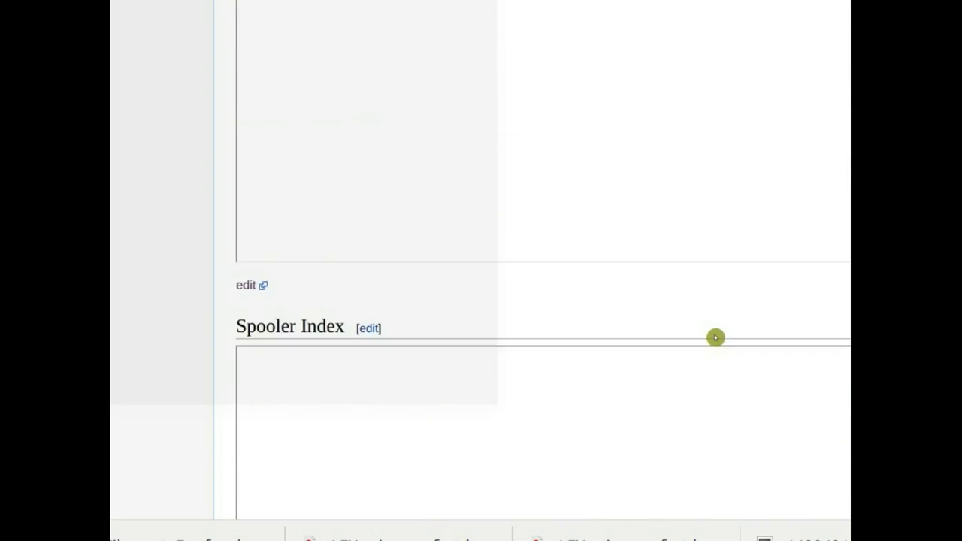
scroll(704, 345, down, 5)
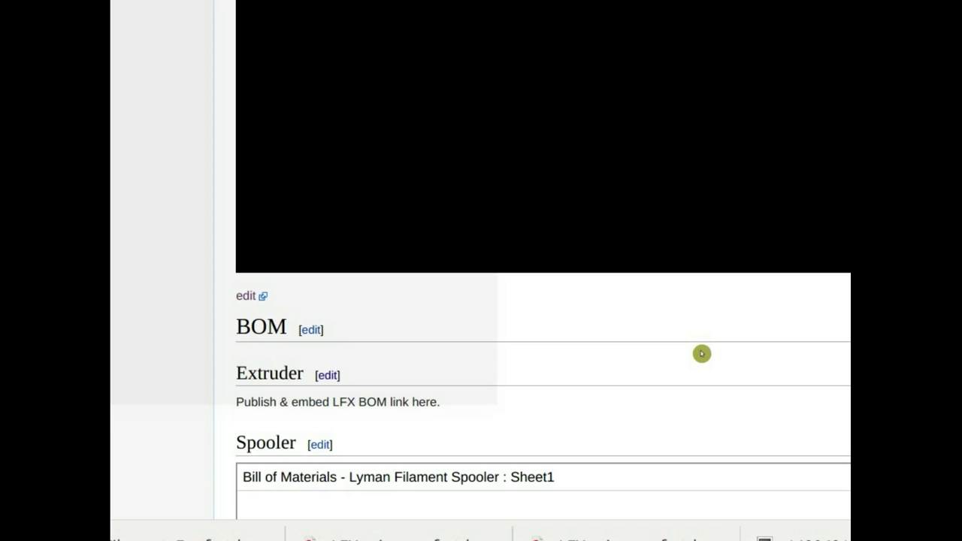
- Look through the extruder wiki page from the BOM section to the Spooler Index and go back to the Extruder Index table
scroll(698, 357, down, 8)
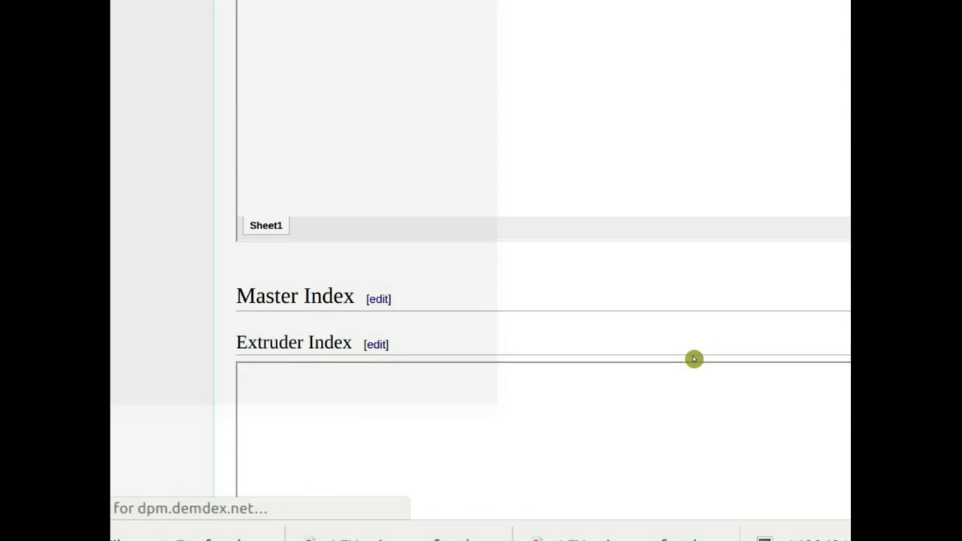
scroll(453, 283, down, 6)
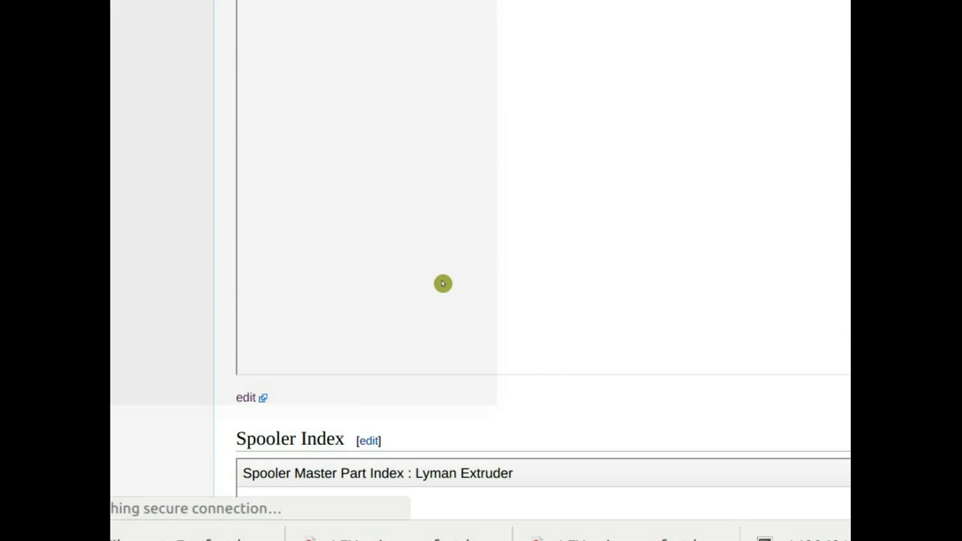
scroll(444, 284, down, 5)
scroll(453, 281, up, 5)
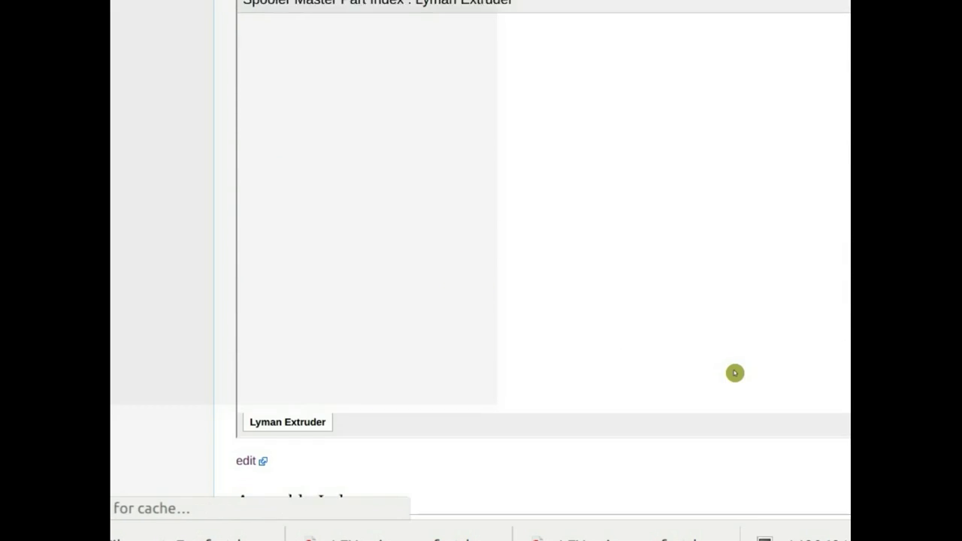
scroll(735, 373, up, 2)
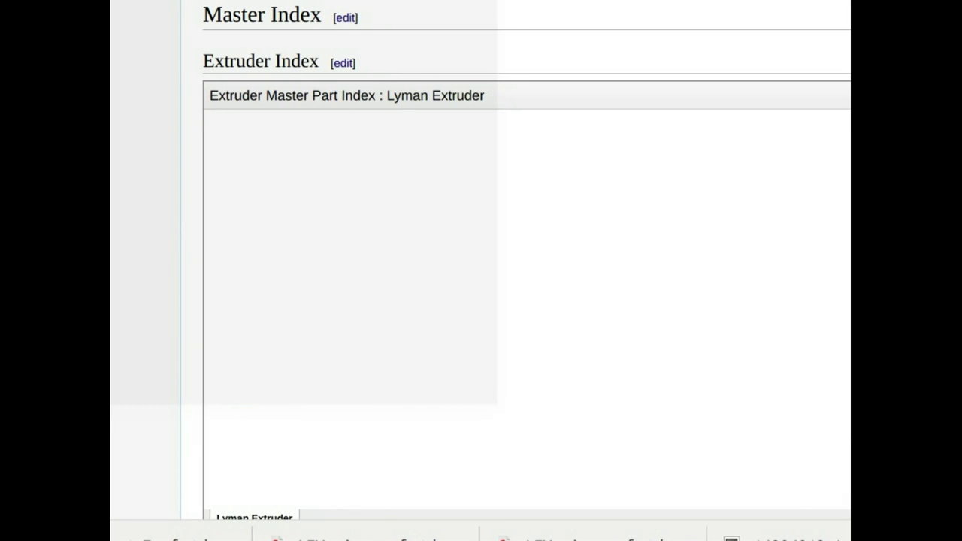
scroll(481, 263, down, 1)
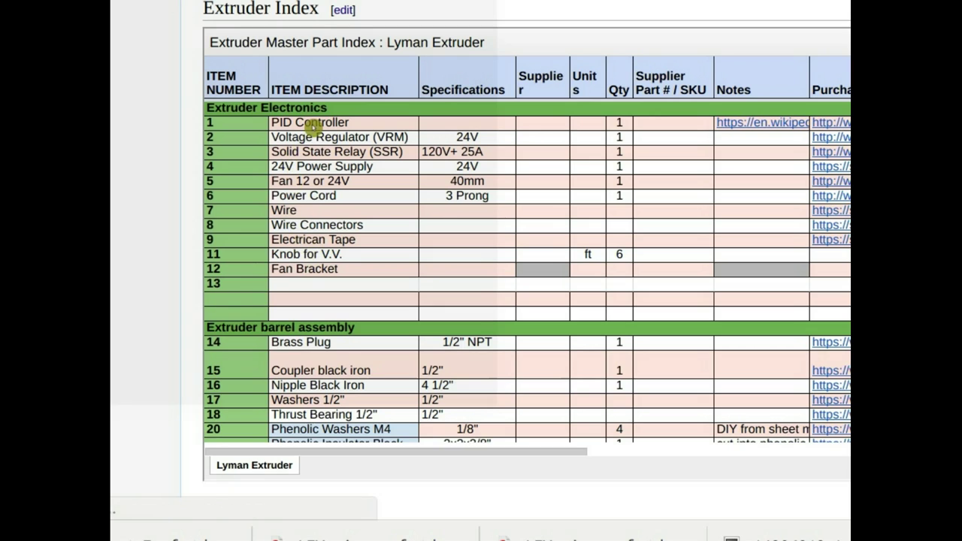
- Highlight the Extruder Electronics items from PID Controller to Fan Bracket in the Extruder Index and review them
drag(311, 123, 316, 272)
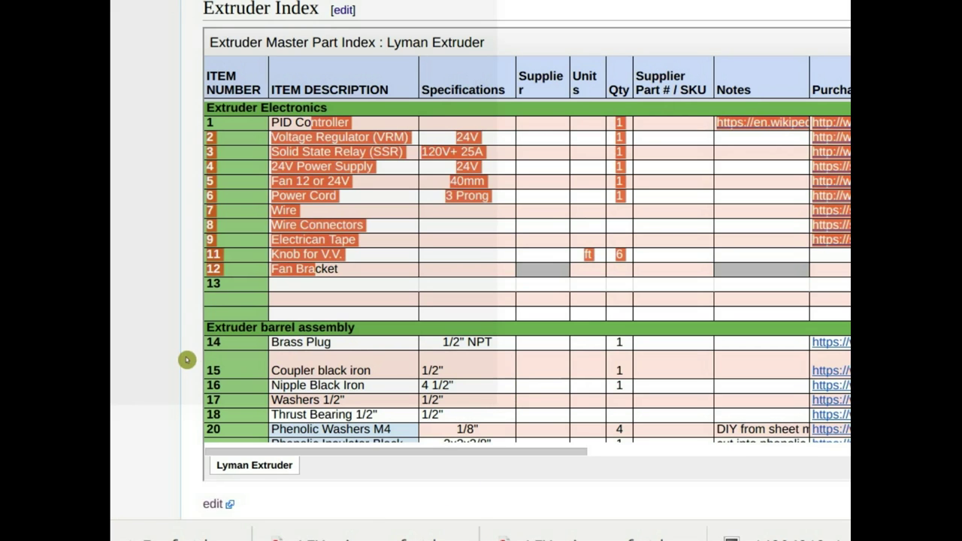
scroll(180, 375, down, 4)
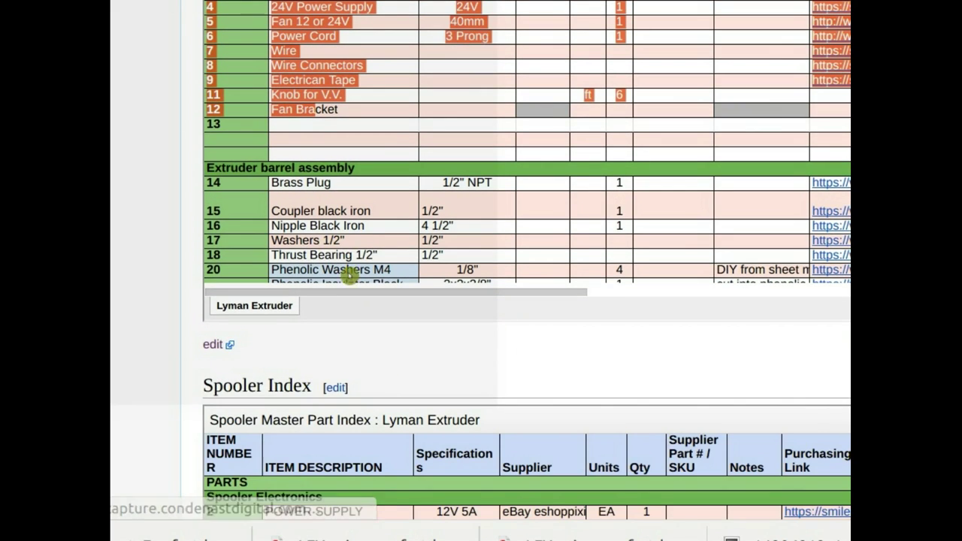
scroll(758, 411, up, 1)
scroll(757, 410, up, 2)
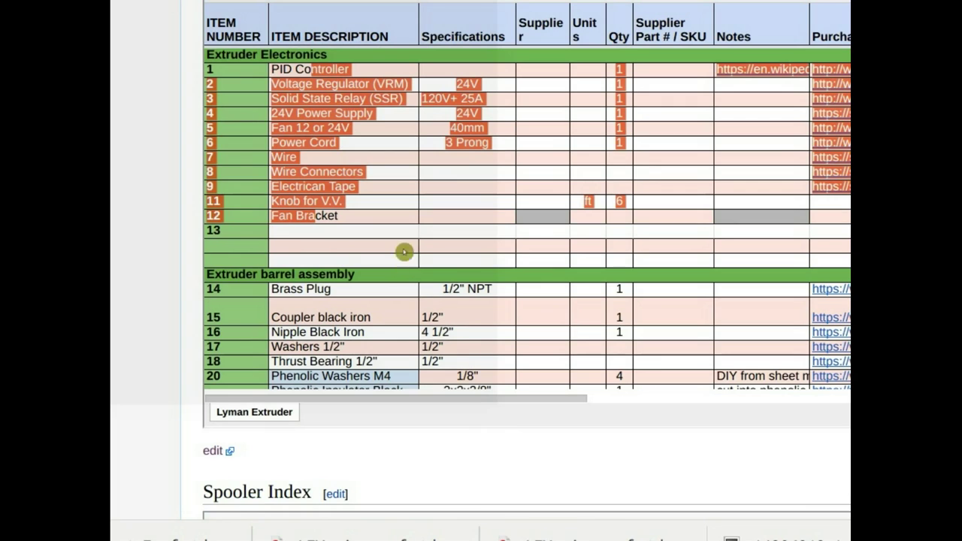
- Read the Extruder Index from the Extruder barrel assembly through the case and hopper parts to the Thermal Components
scroll(390, 221, down, 10)
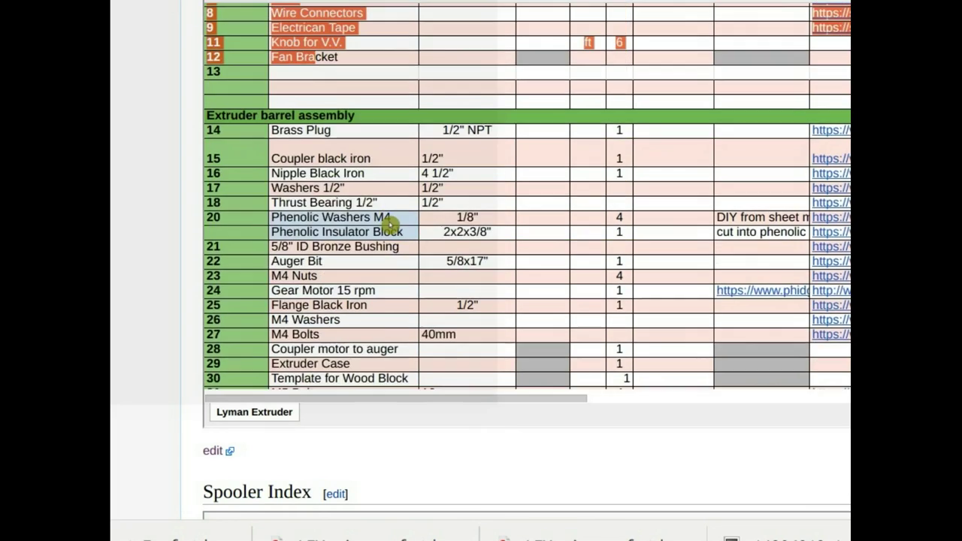
scroll(391, 227, down, 7)
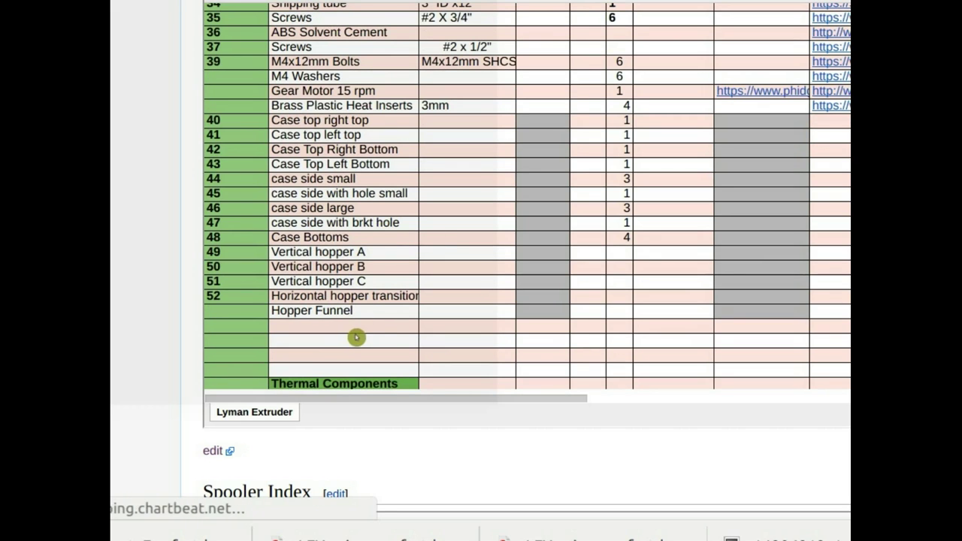
scroll(386, 326, down, 2)
scroll(388, 324, down, 2)
scroll(384, 322, down, 2)
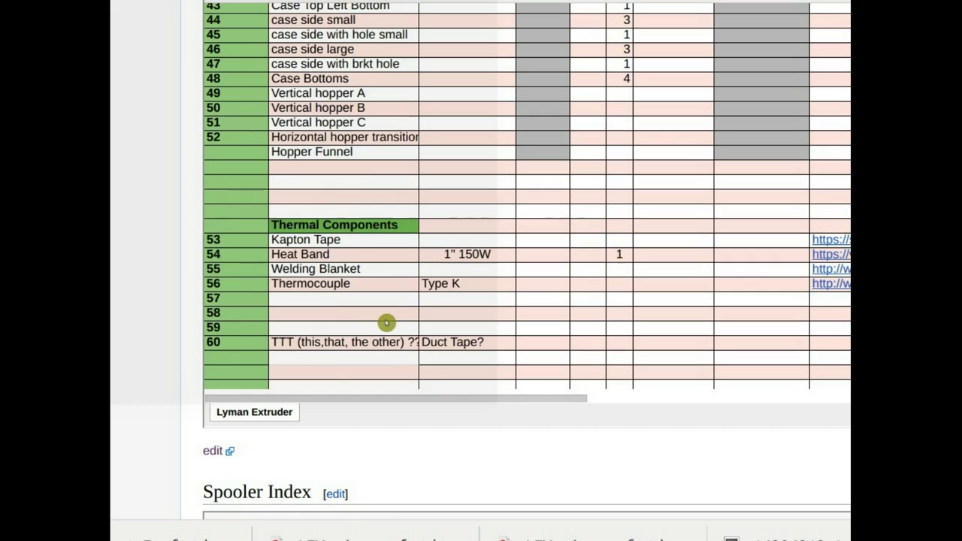
scroll(378, 318, down, 2)
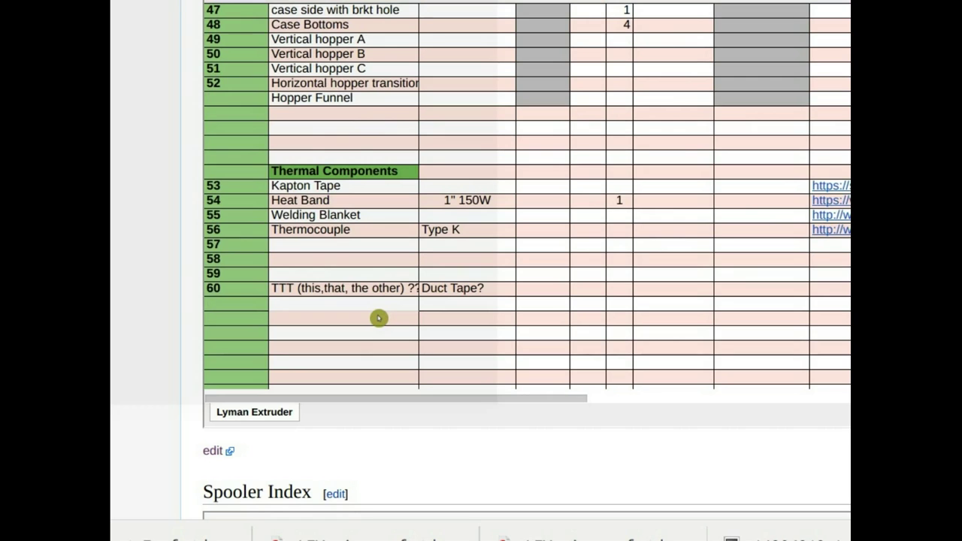
scroll(378, 317, down, 3)
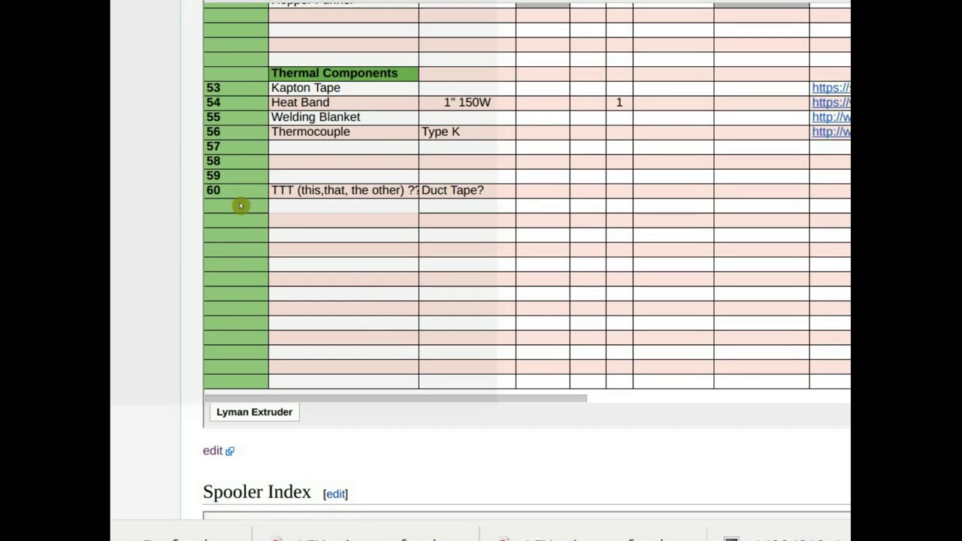
scroll(263, 201, down, 1)
scroll(378, 268, up, 3)
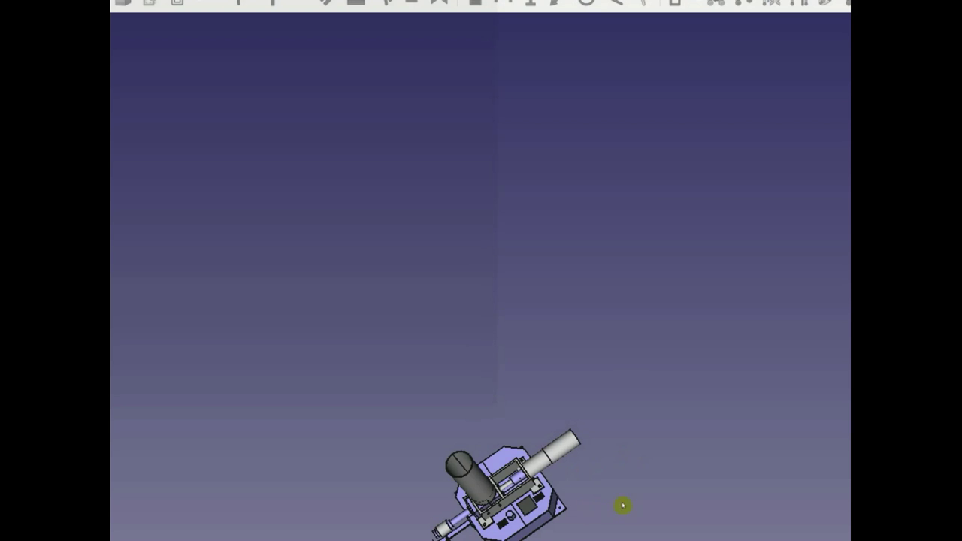
- Switch to FreeCAD and examine the extruder assembly at closer range
scroll(623, 506, up, 5)
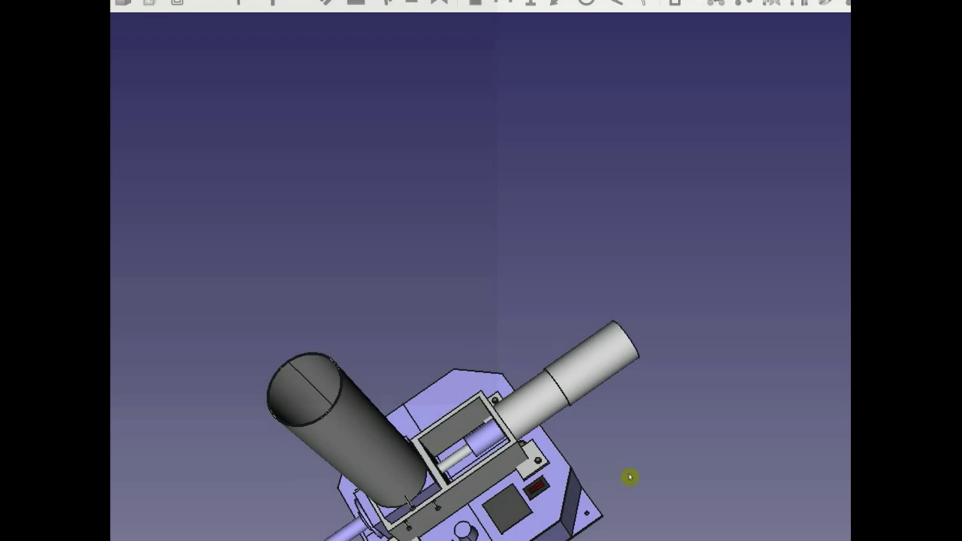
scroll(668, 345, up, 2)
scroll(654, 392, up, 3)
scroll(651, 389, down, 3)
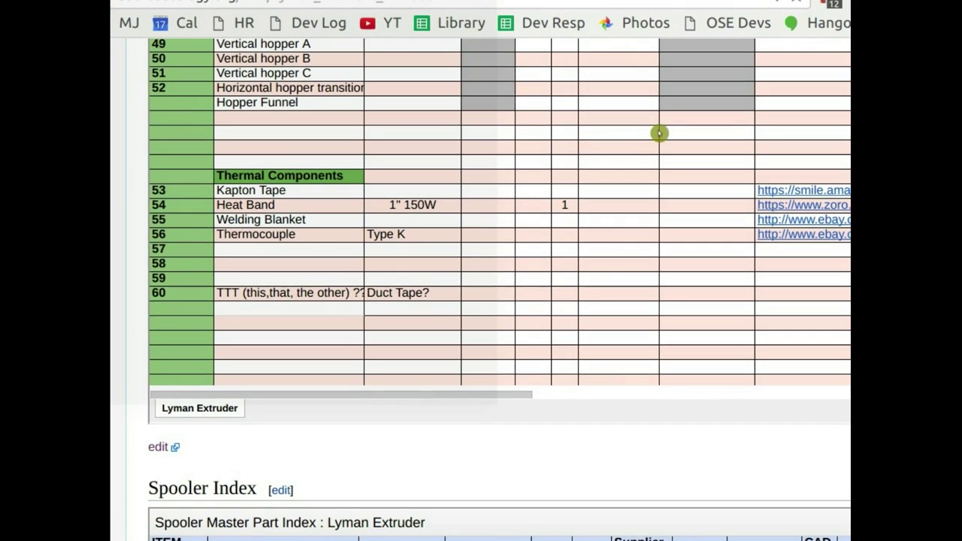
- Switch to the browser and recheck the Box Enclosure & Hopper parts, the group video call and the Jul 18, 2017 team slide
scroll(529, 185, up, 3)
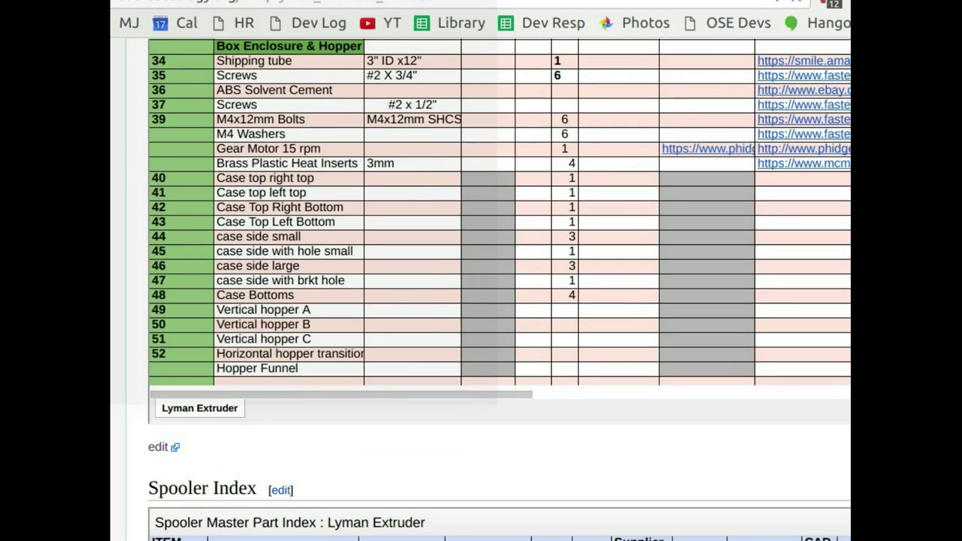
scroll(627, 128, up, 3)
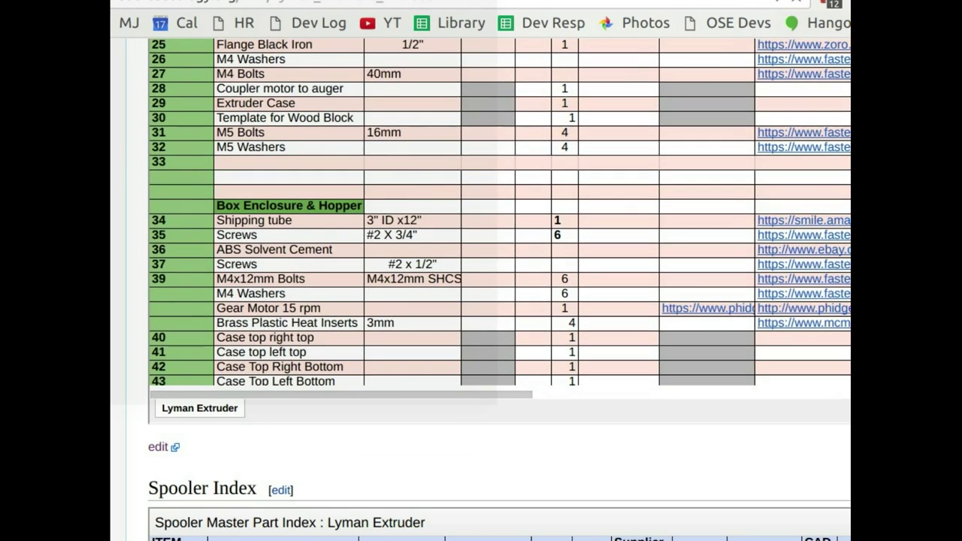
key(ctrl+Tab)
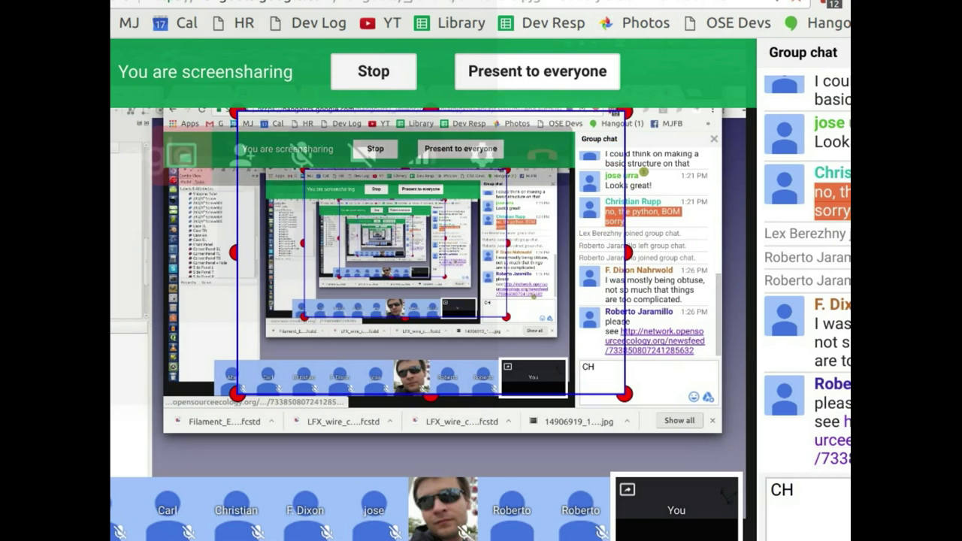
key(ctrl+shift+Tab)
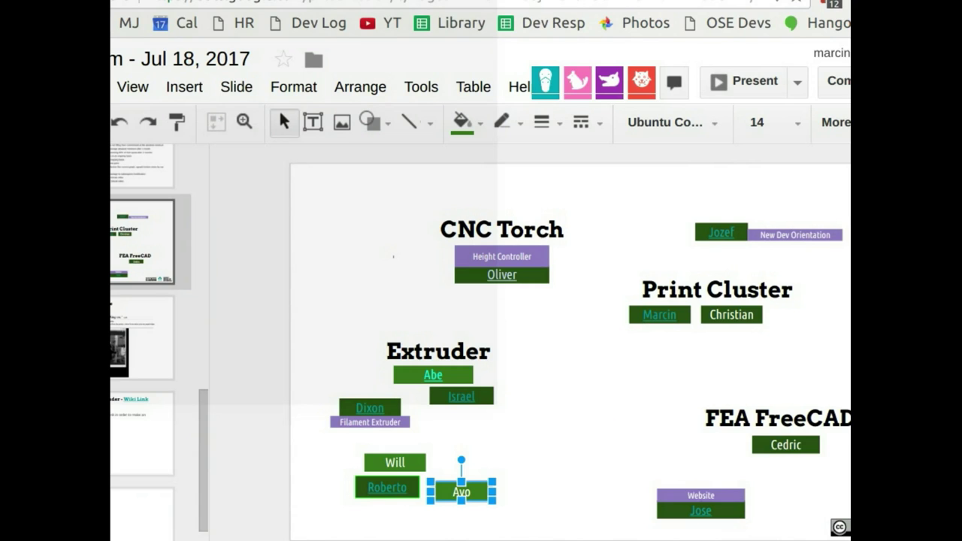
- Return to FreeCAD and examine the extruder's case, hopper tube, motor, barrel and control panel from several angles and distances
key(alt+Tab)
scroll(519, 320, up, 2)
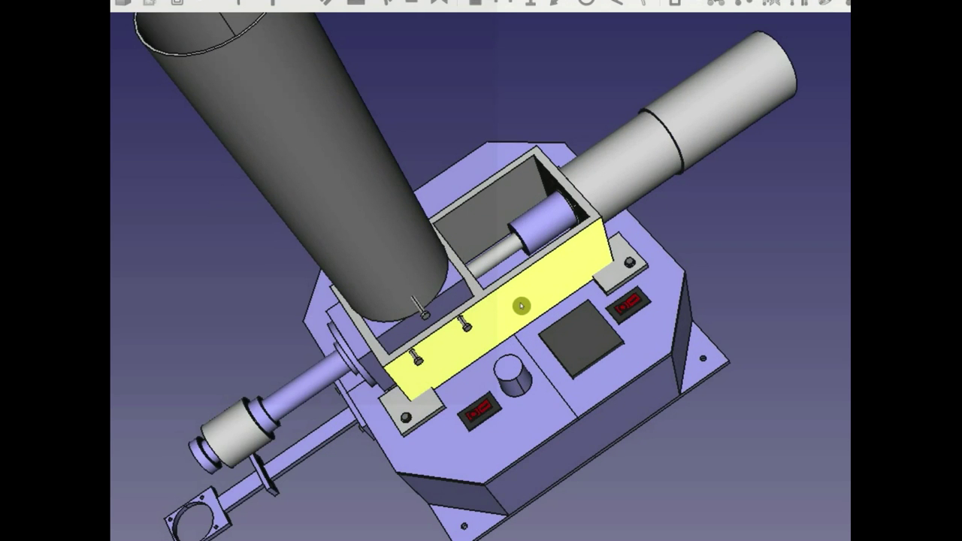
scroll(520, 301, down, 2)
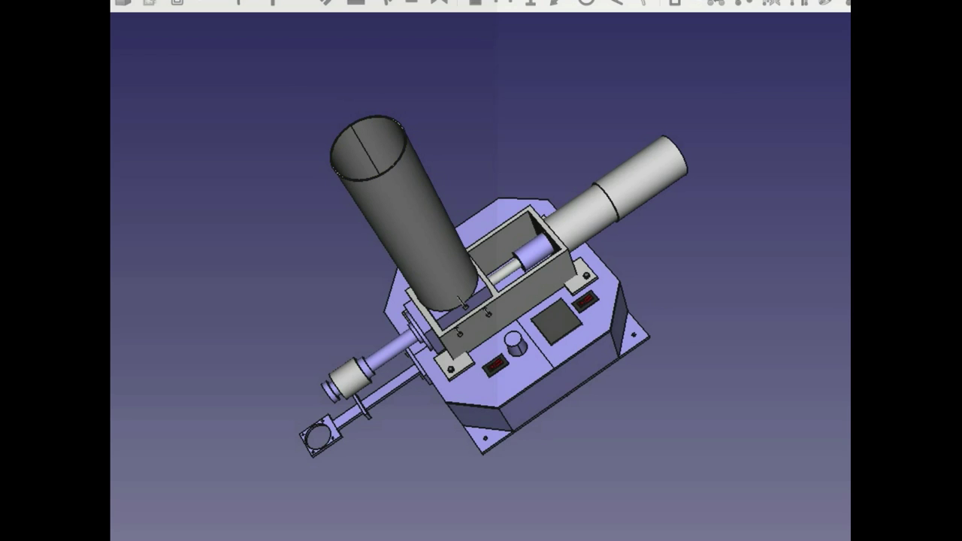
middle_drag(696, 239, 655, 237)
middle_drag(231, 309, 260, 285)
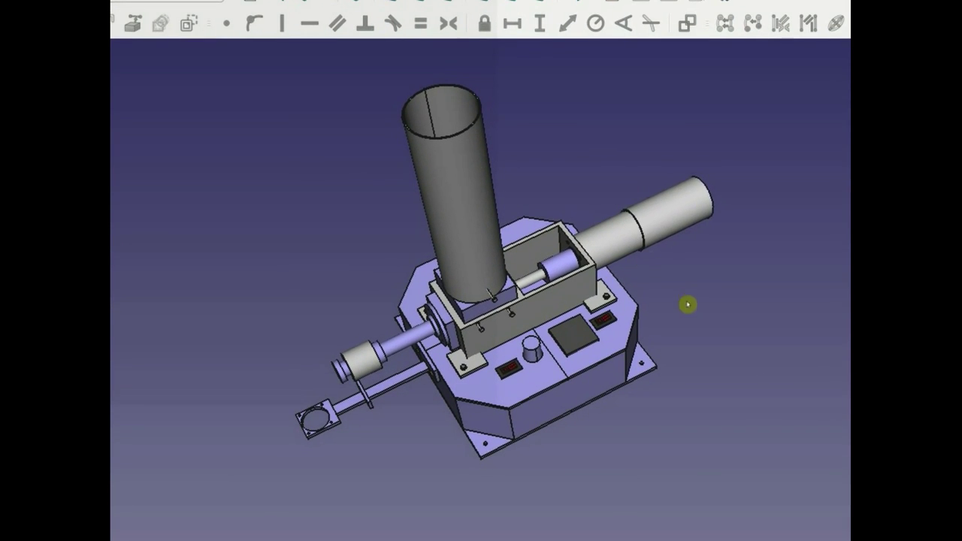
scroll(564, 214, up, 3)
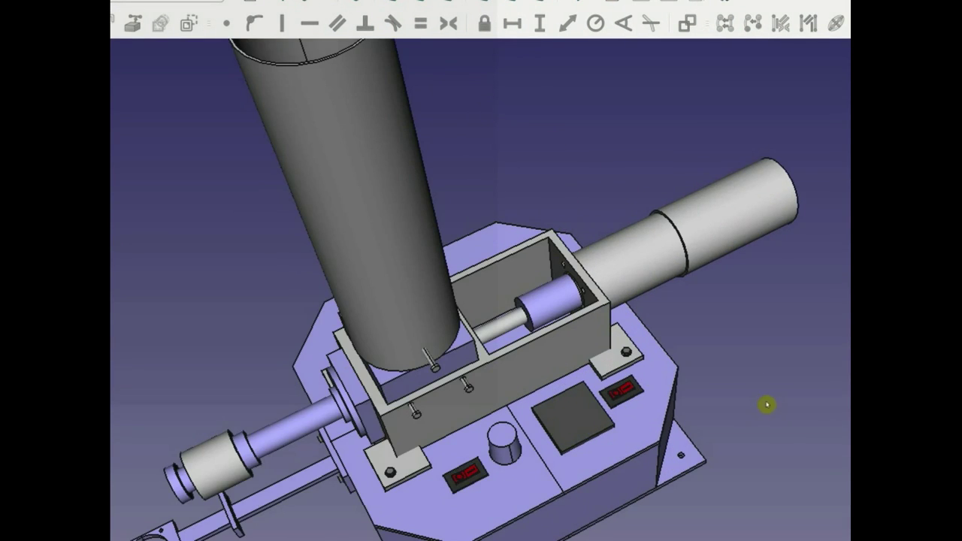
scroll(752, 390, down, 3)
middle_drag(758, 418, 612, 444)
middle_drag(383, 301, 304, 234)
middle_drag(737, 410, 683, 367)
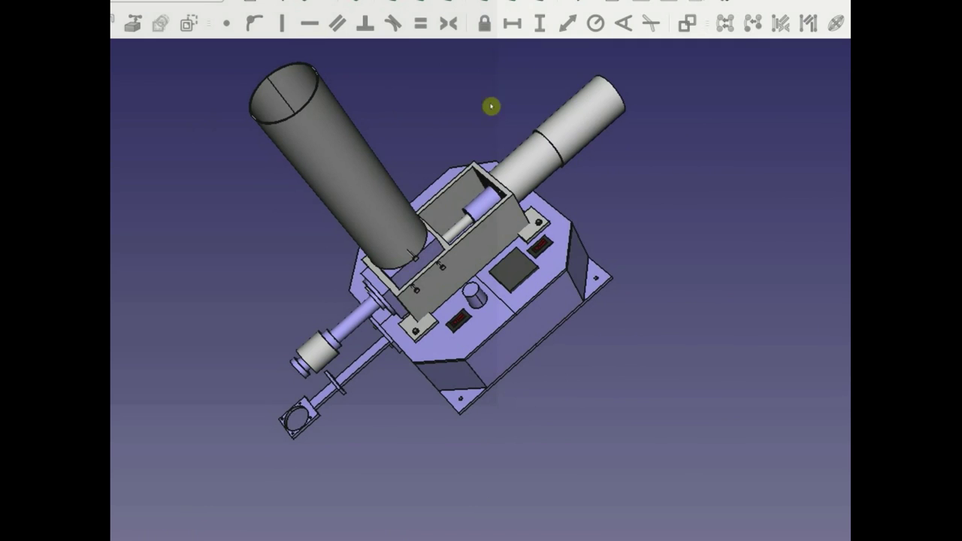
middle_drag(374, 107, 520, 161)
middle_drag(769, 320, 743, 341)
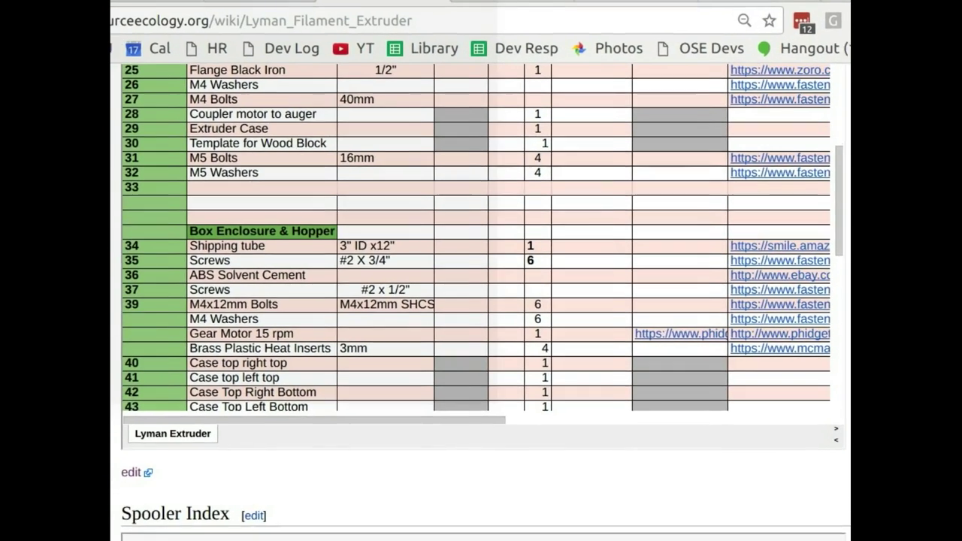
- Switch to the wiki page and examine the Extruder Index columns from item description through purchasing links to simplified CAD file links
scroll(481, 284, up, 5)
scroll(512, 310, up, 5)
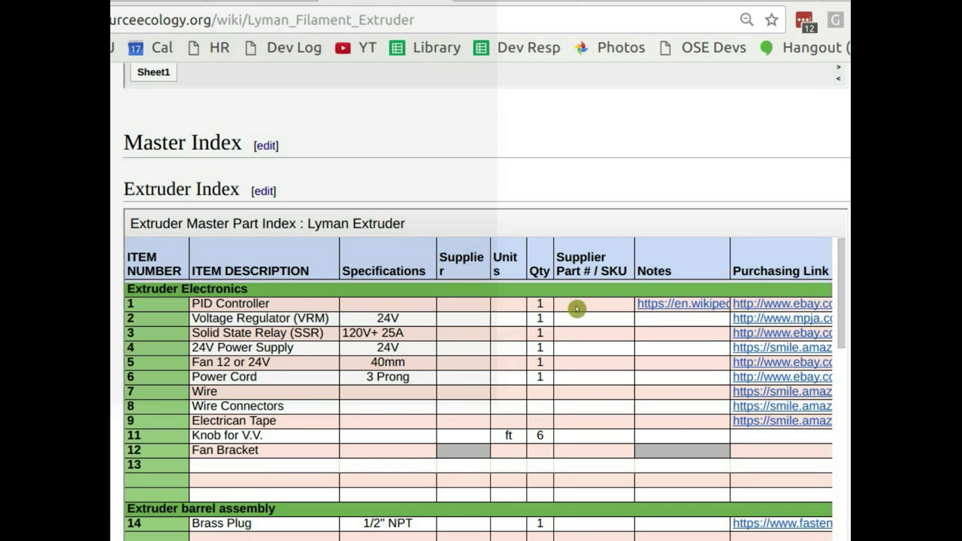
scroll(575, 308, right, 5)
scroll(606, 383, right, 7)
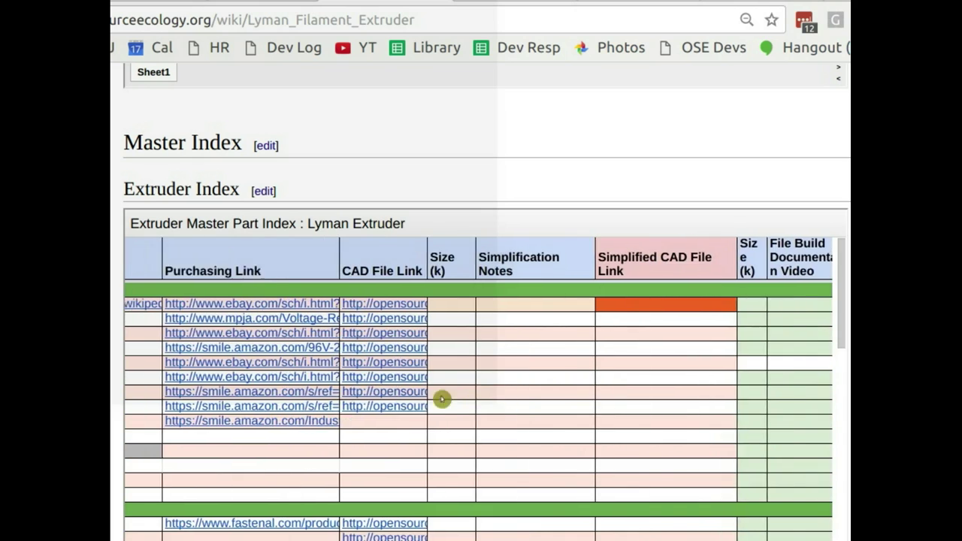
scroll(441, 399, left, 12)
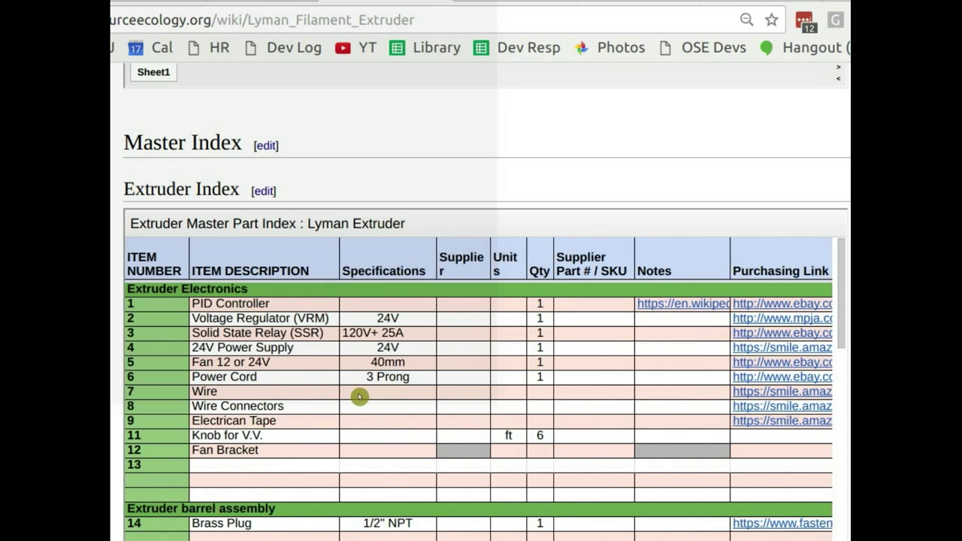
- Review the Extruder Index rows down to the hopper parts and back up to the Extruder barrel assembly
scroll(359, 398, down, 2)
scroll(359, 398, down, 1)
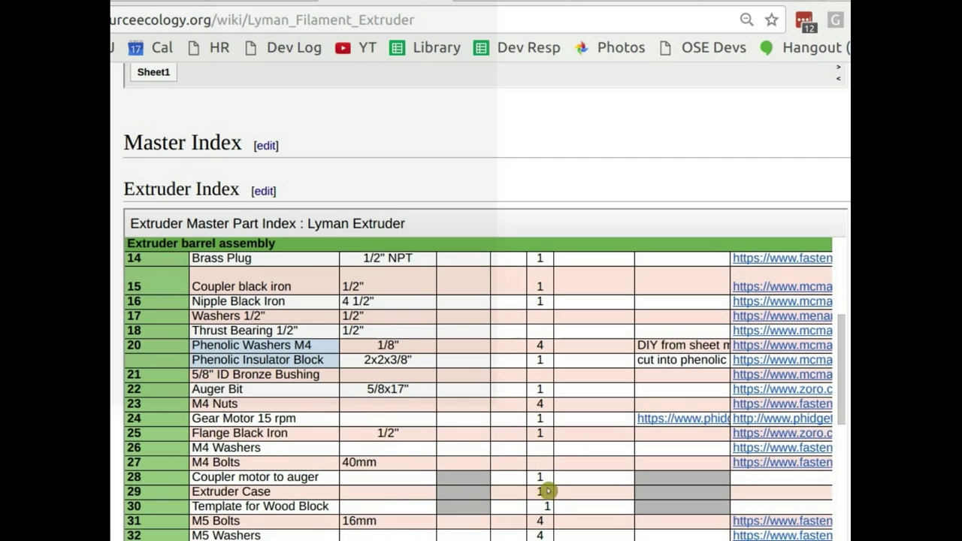
scroll(477, 461, down, 3)
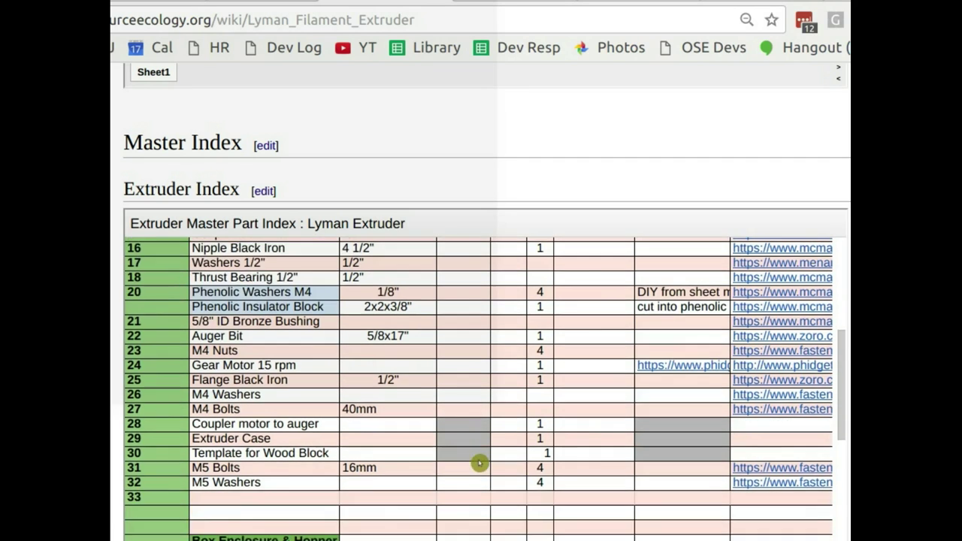
scroll(479, 463, down, 2)
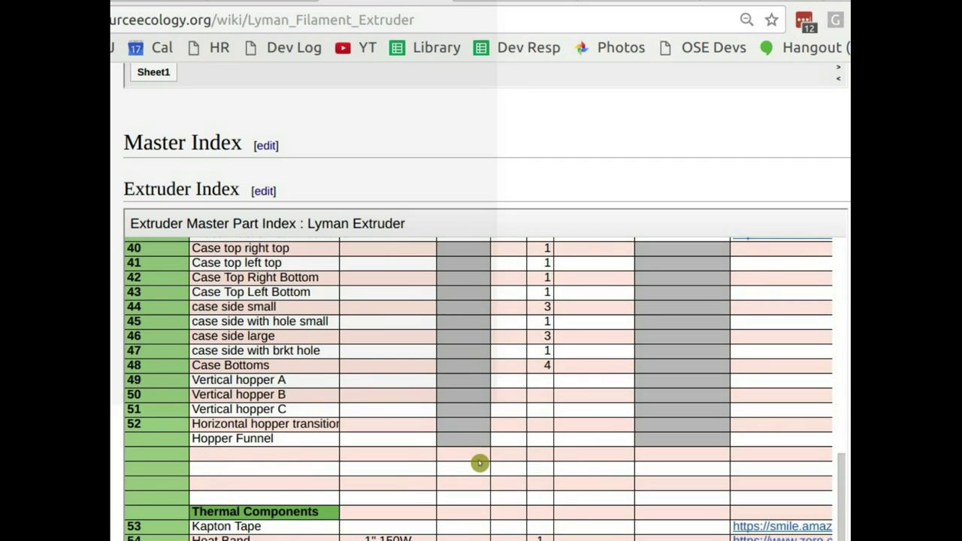
scroll(479, 463, up, 2)
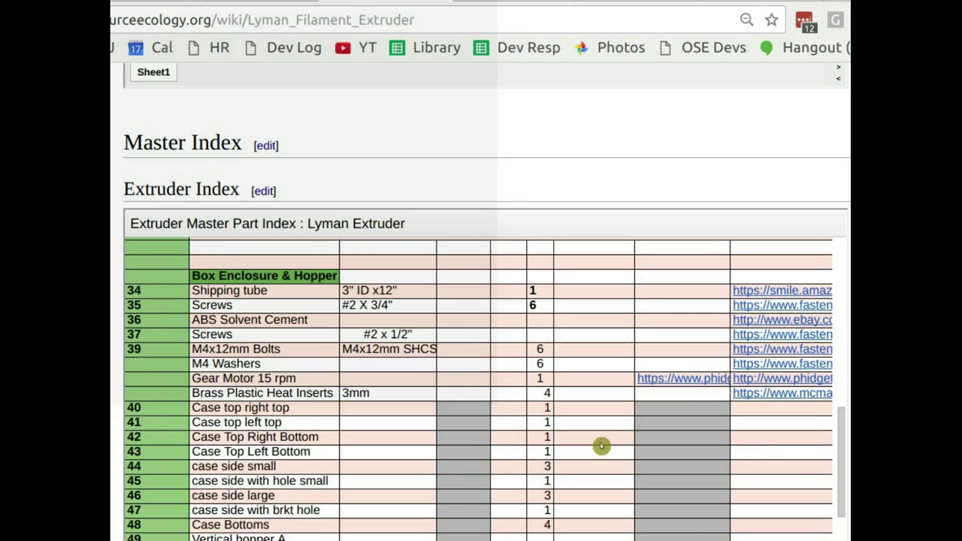
scroll(645, 488, up, 1)
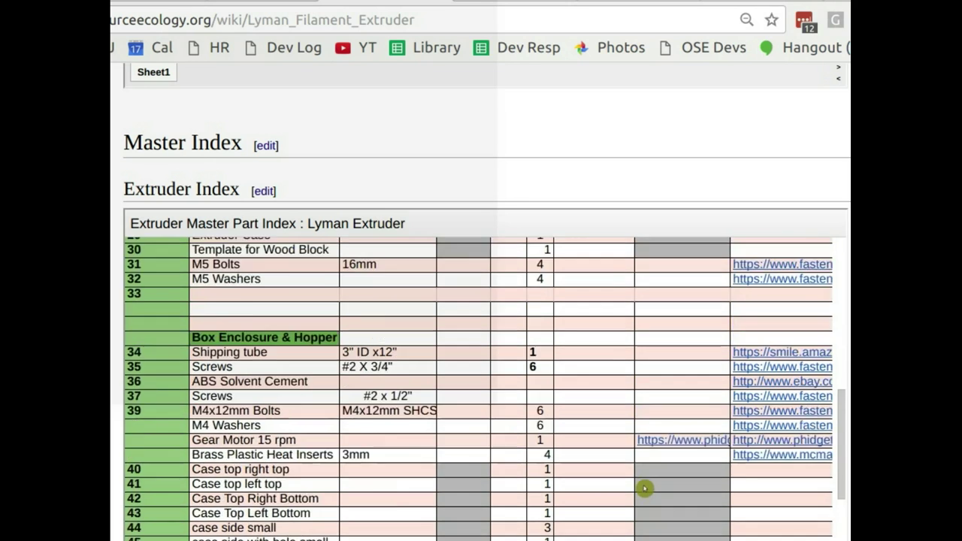
scroll(645, 489, up, 4)
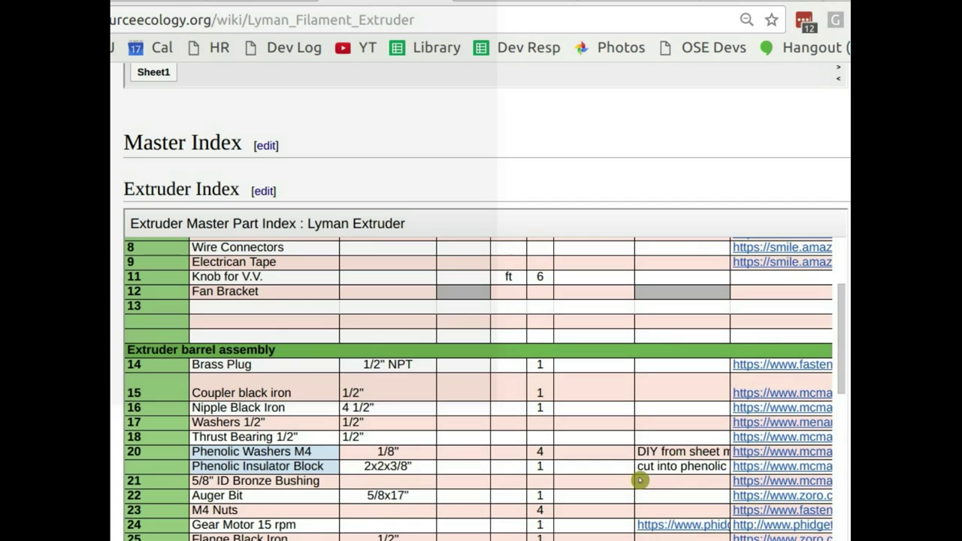
- Review the Extruder Electronics rows of the Extruder Index, briefly highlighting the Fan Bracket row to check its purchasing link
scroll(629, 414, up, 2)
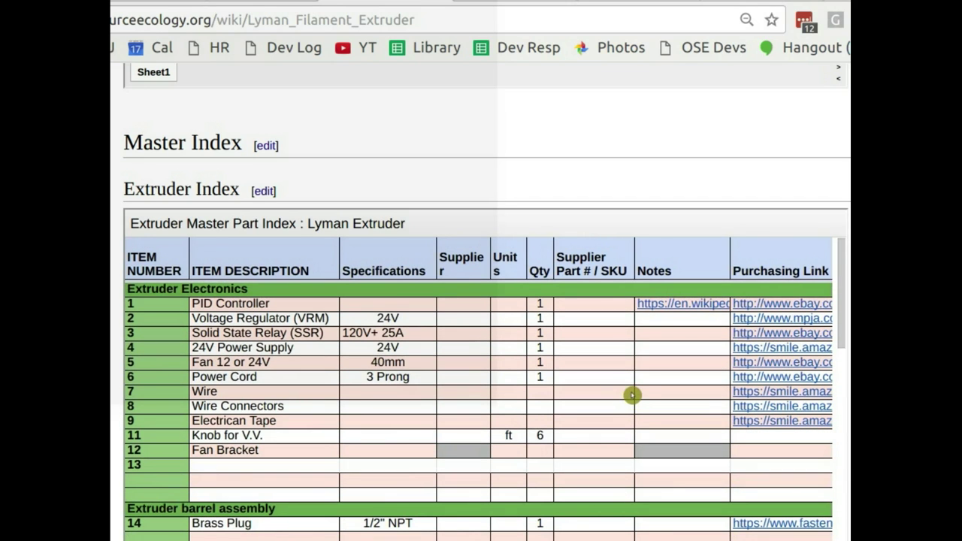
scroll(612, 393, up, 4)
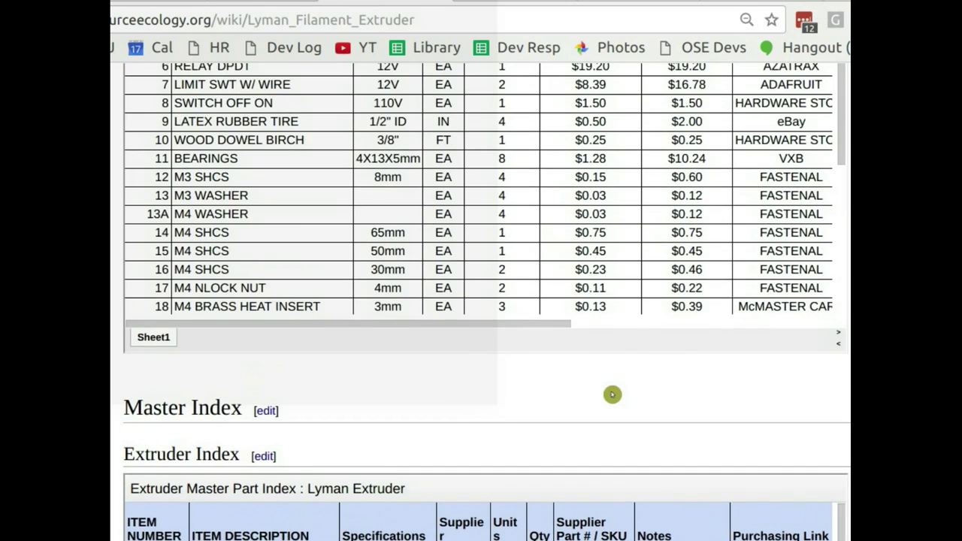
scroll(612, 394, down, 3)
scroll(613, 395, down, 2)
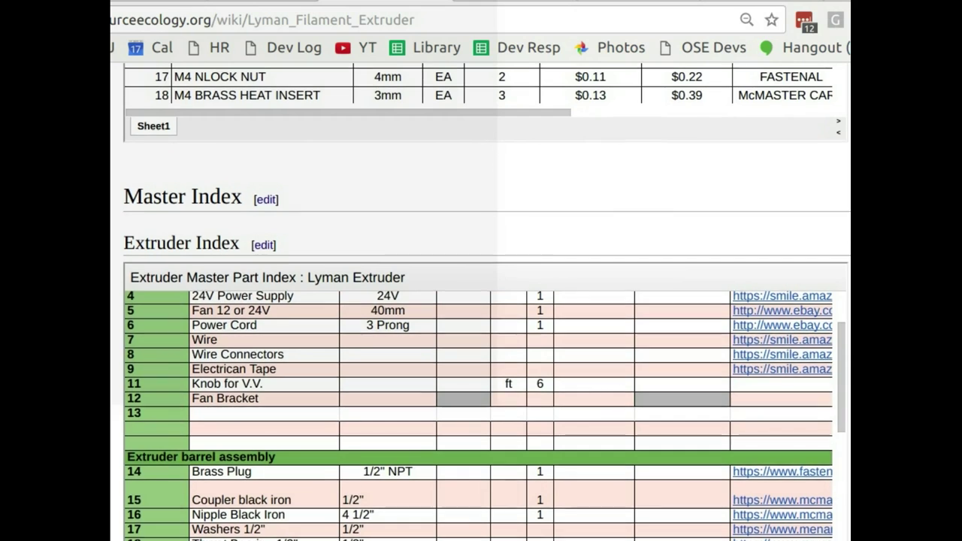
scroll(595, 473, up, 1)
scroll(576, 429, down, 2)
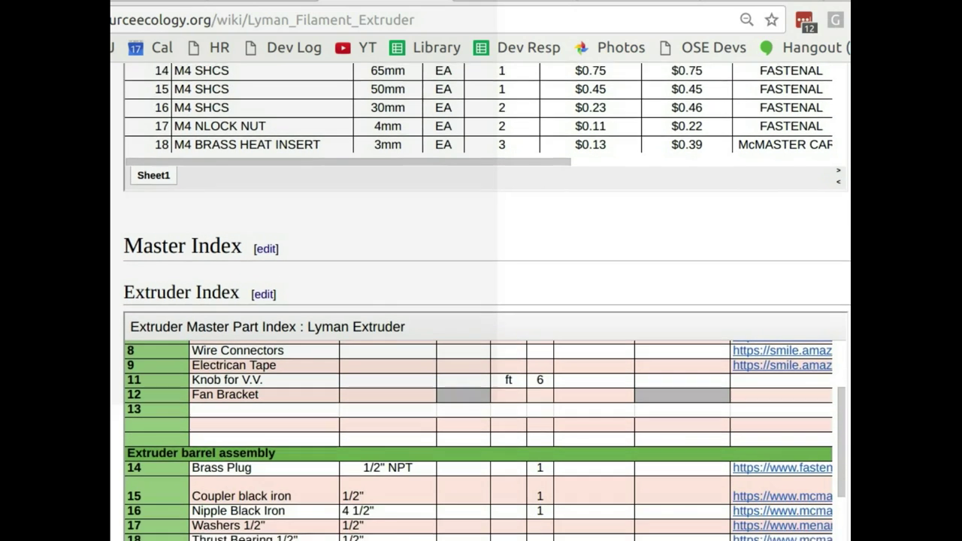
scroll(575, 429, down, 2)
scroll(429, 423, down, 1)
scroll(429, 419, up, 4)
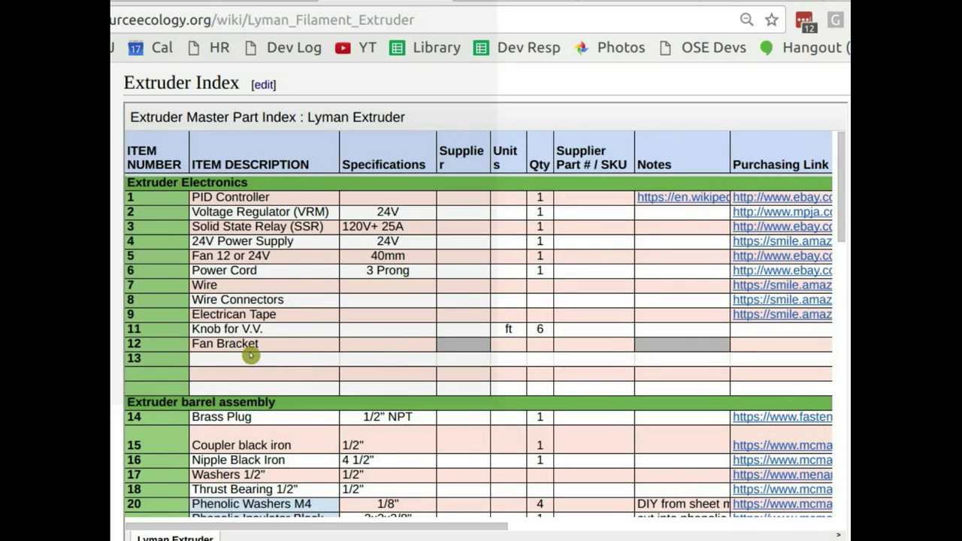
triple_click(759, 346)
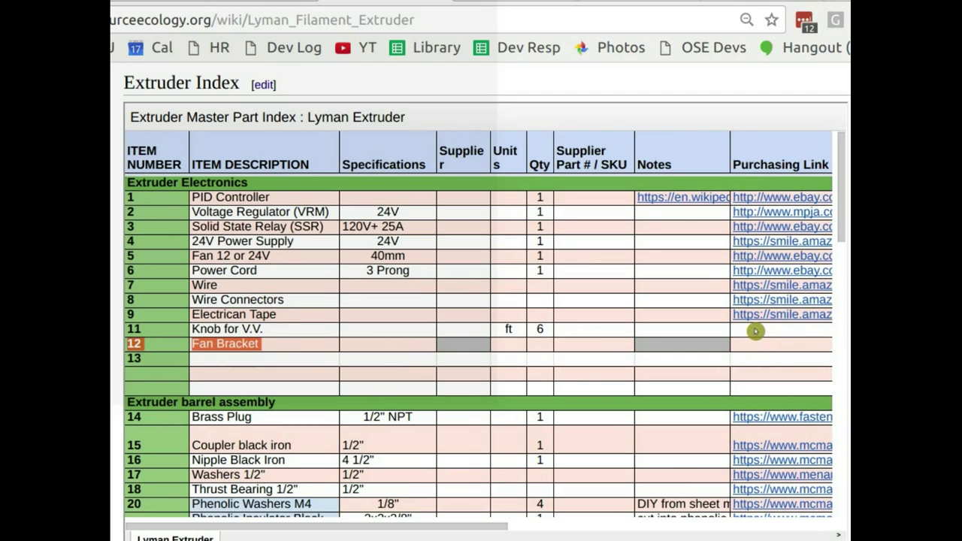
click(755, 347)
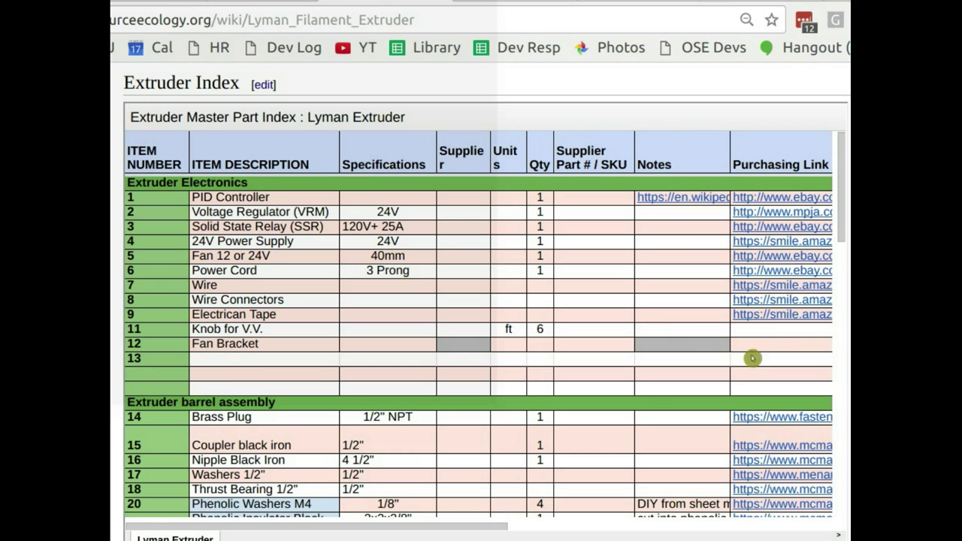
- Review the Extruder barrel assembly rows from Brass Plug to M5 Washers and return to the Extruder Electronics section
scroll(656, 399, down, 3)
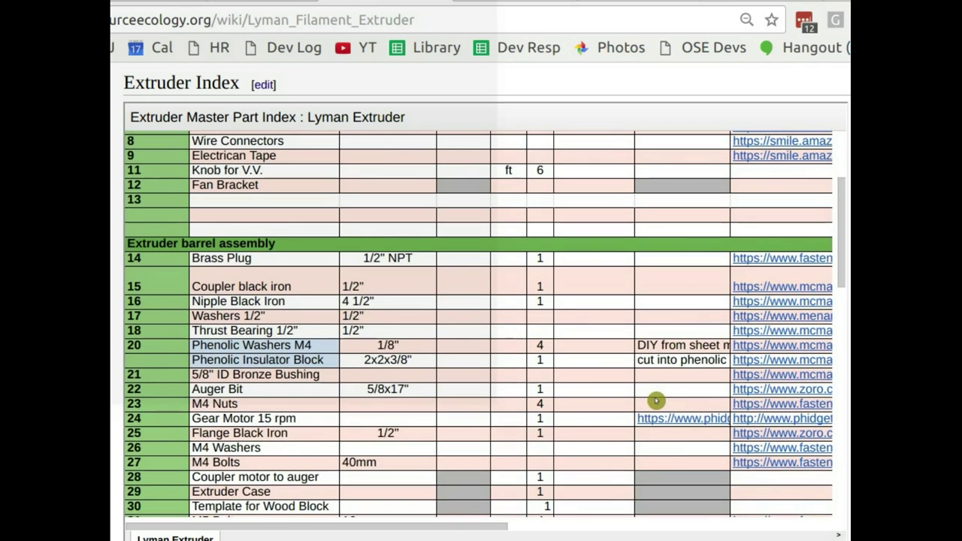
scroll(657, 398, down, 1)
scroll(657, 398, down, 2)
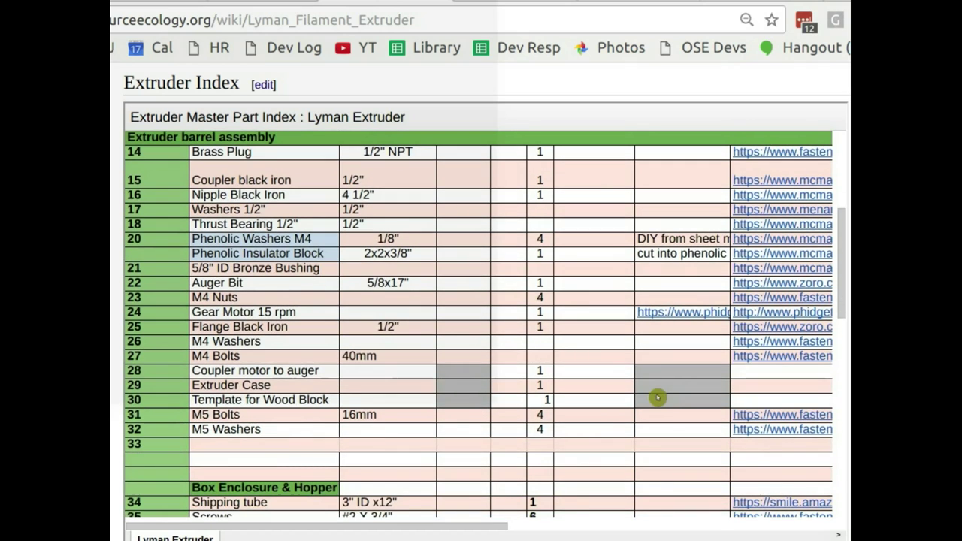
scroll(658, 397, up, 4)
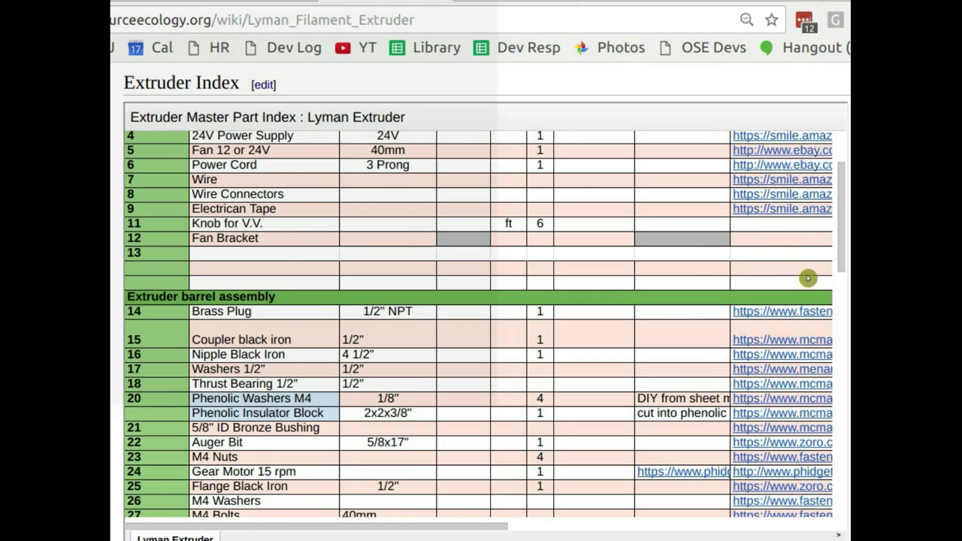
scroll(808, 279, down, 1)
scroll(808, 274, up, 3)
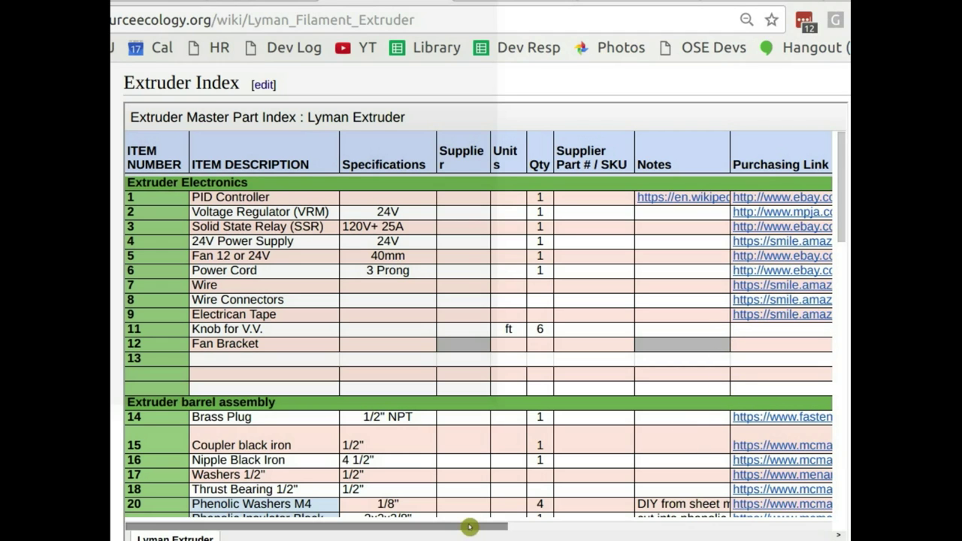
- Check the CAD File Link column against the item descriptions for the barrel assembly and the Box Enclosure & Hopper parts
drag(477, 526, 593, 526)
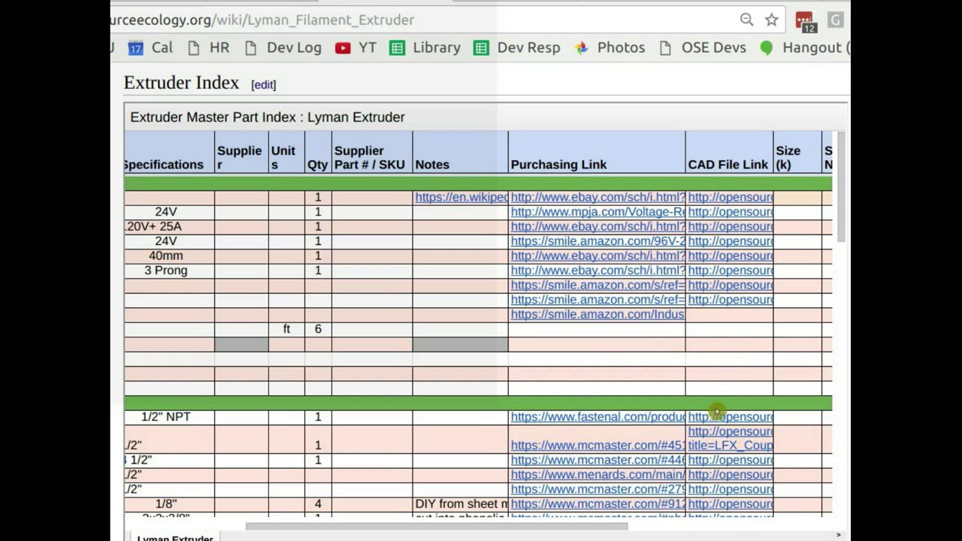
scroll(717, 411, down, 5)
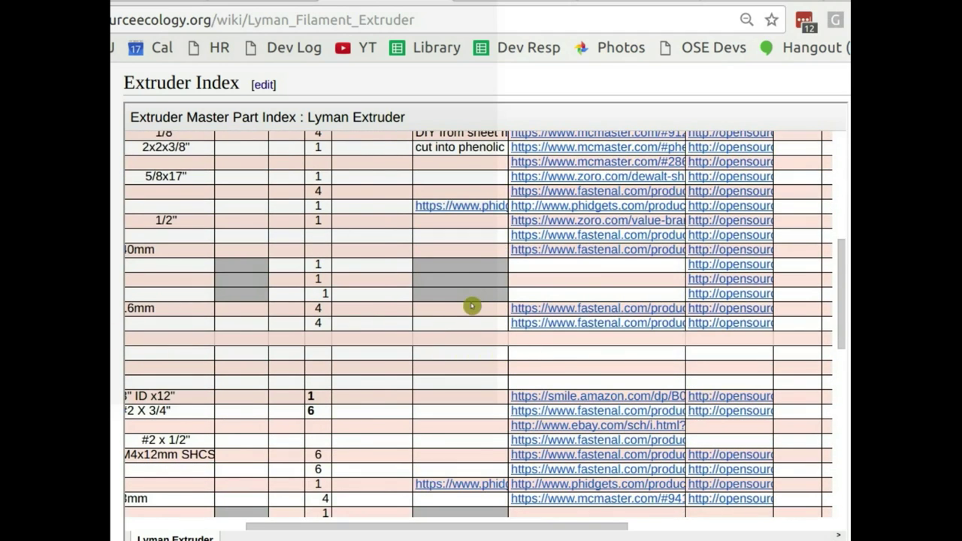
scroll(471, 305, left, 5)
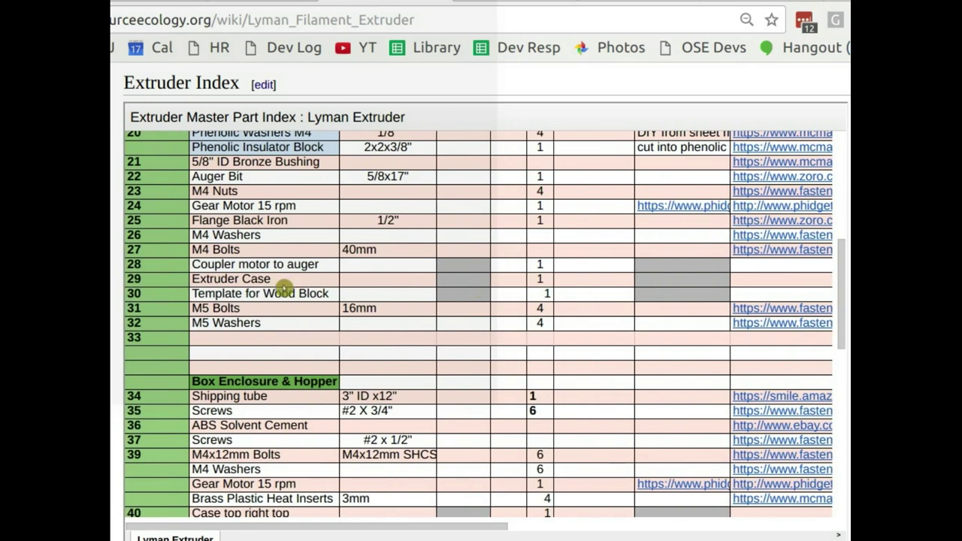
scroll(466, 338, down, 3)
scroll(471, 341, down, 3)
scroll(611, 388, right, 5)
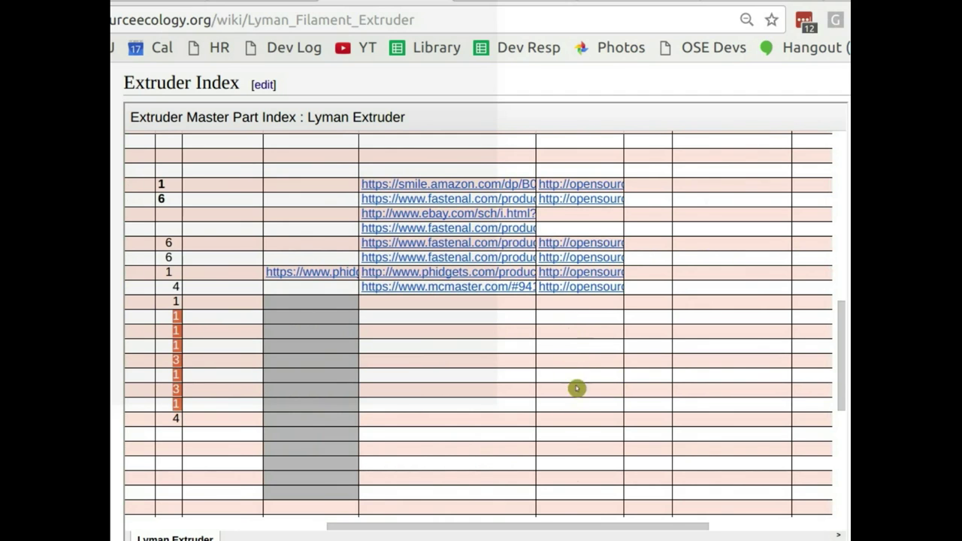
scroll(454, 398, left, 5)
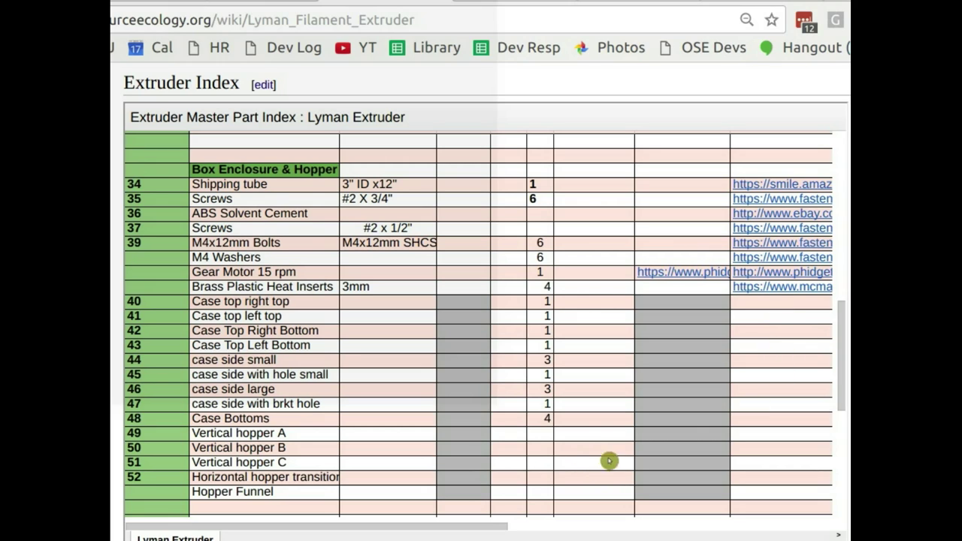
- Review the case, hopper and Thermal Components rows to the end of the index and recheck the enclosure parts' link columns
scroll(642, 429, down, 1)
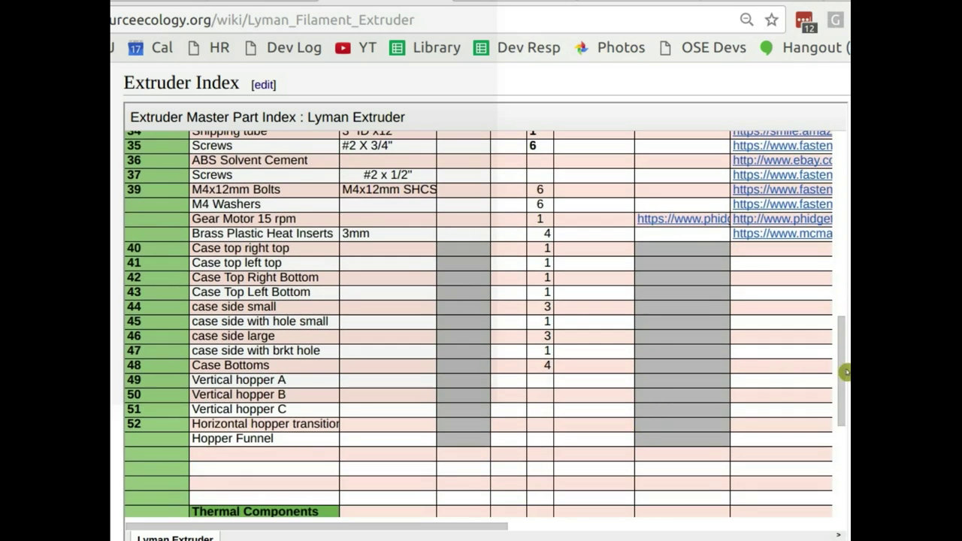
scroll(841, 362, up, 1)
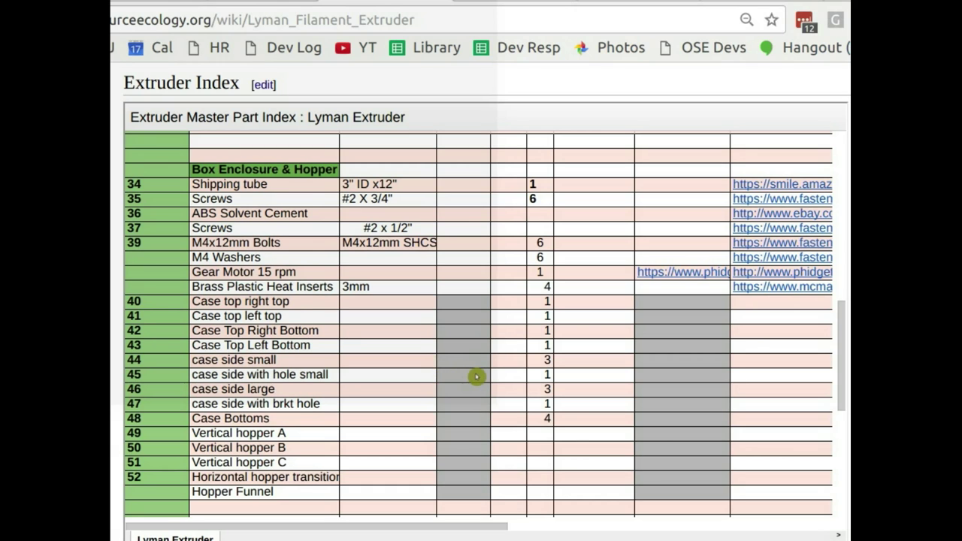
scroll(674, 385, down, 1)
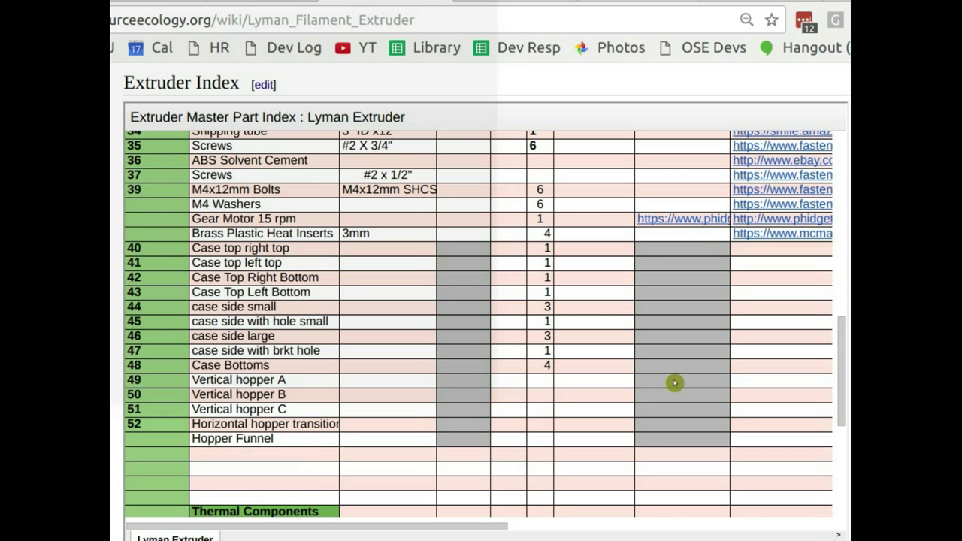
scroll(677, 378, down, 5)
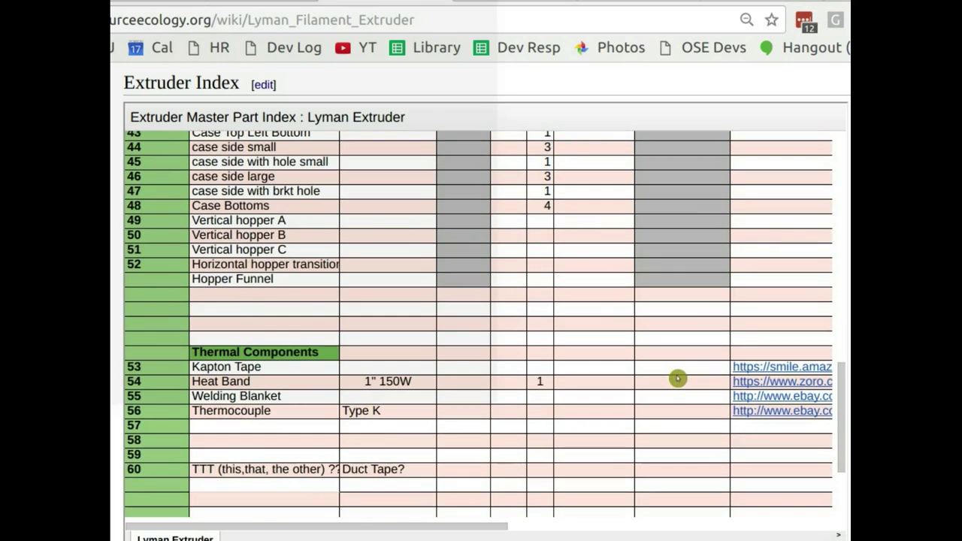
scroll(677, 378, down, 2)
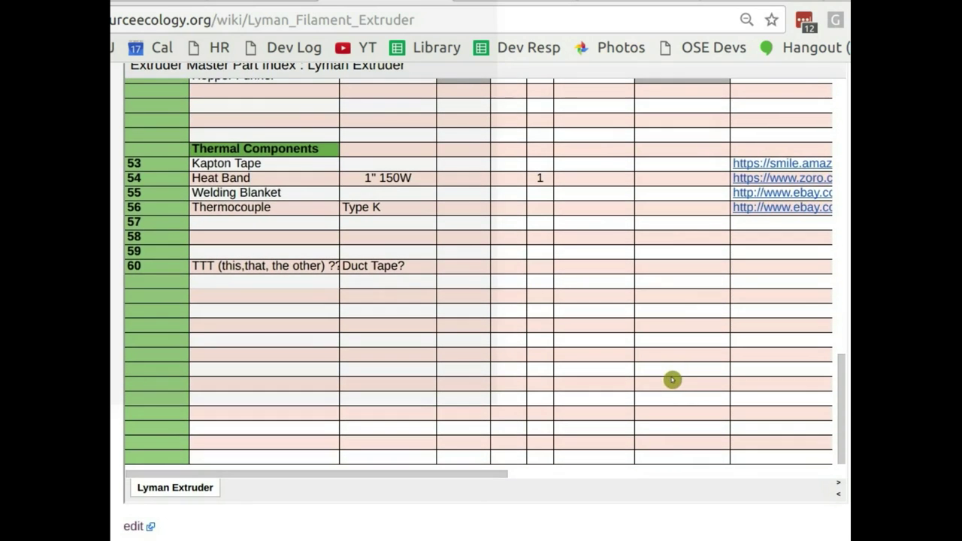
scroll(666, 382, up, 10)
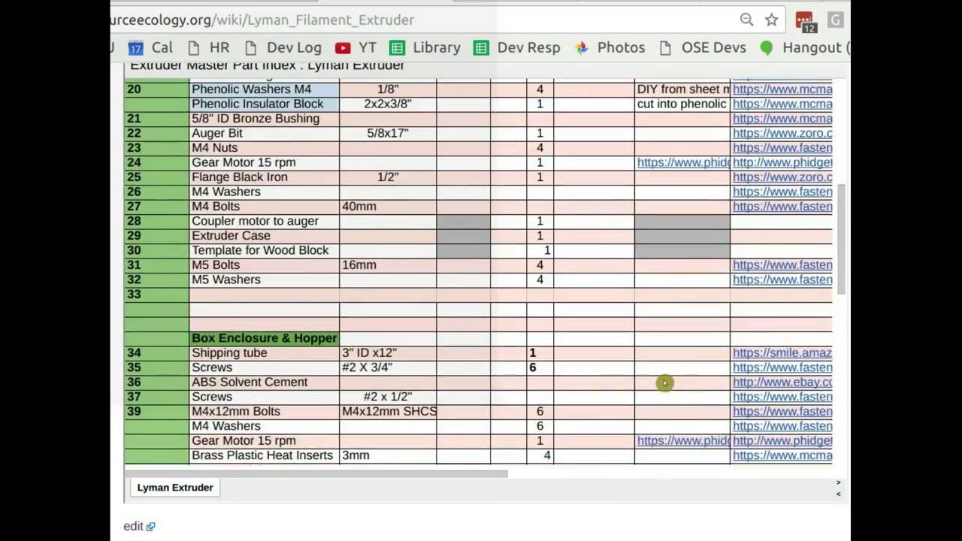
scroll(664, 384, down, 4)
scroll(664, 384, right, 6)
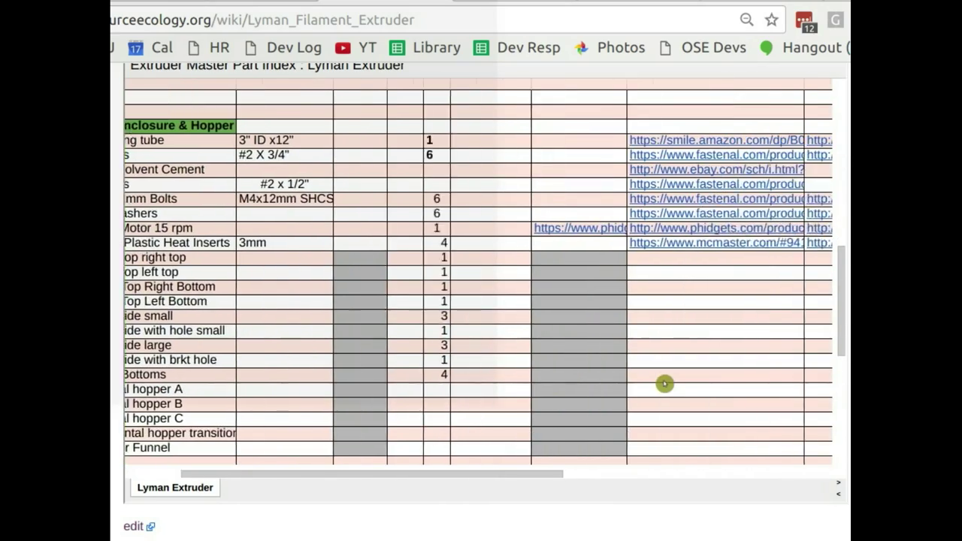
scroll(664, 384, right, 3)
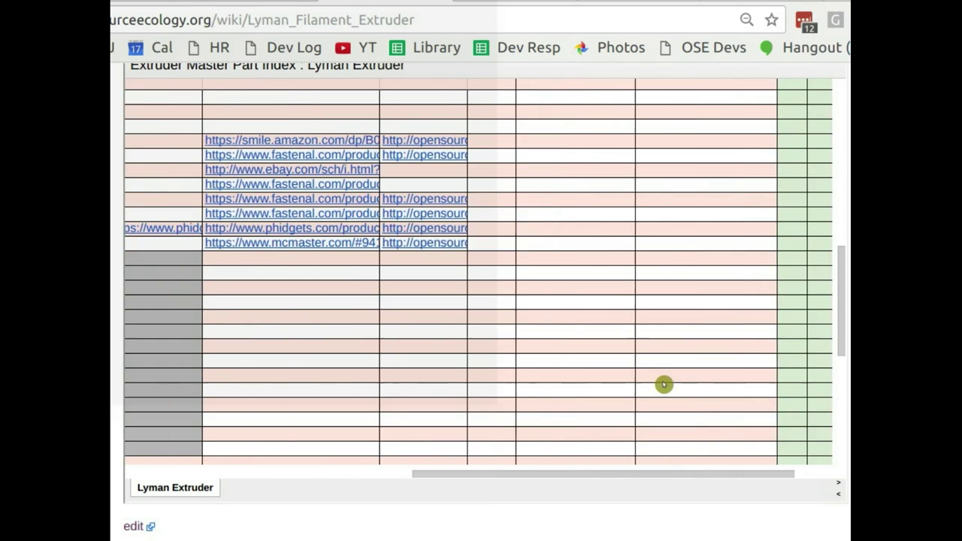
scroll(532, 379, left, 5)
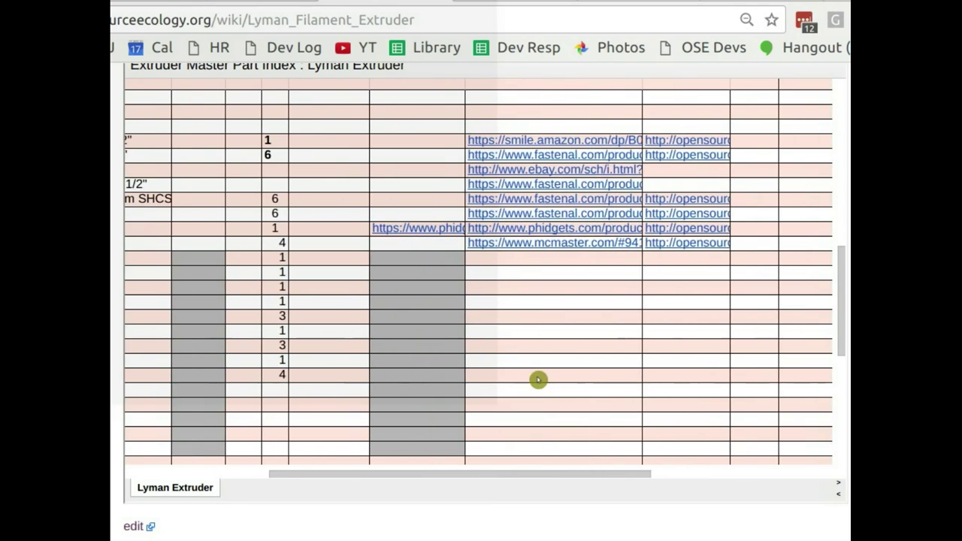
scroll(538, 380, left, 2)
- Compare the purchasing and CAD file links of the electronics and barrel assembly rows with those of the case and hopper parts
scroll(535, 386, up, 6)
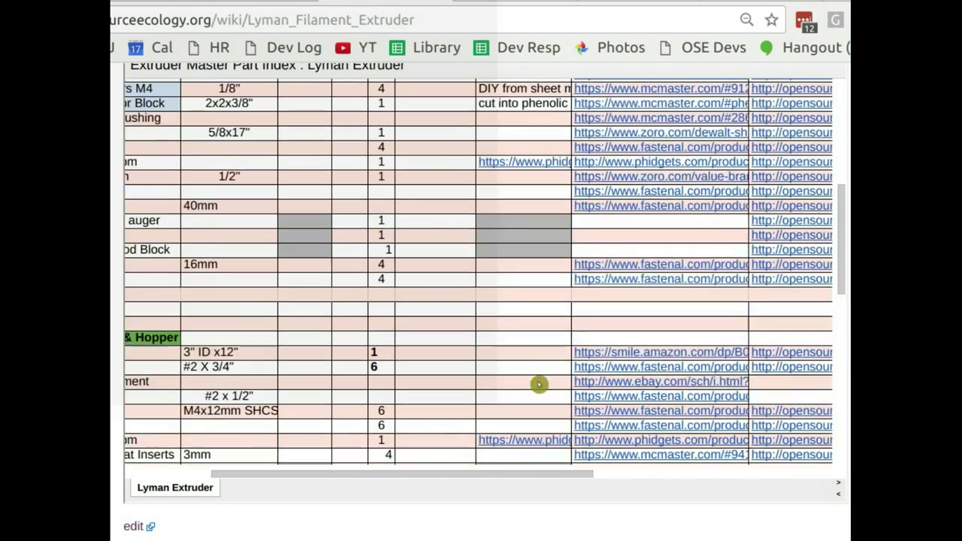
scroll(550, 378, up, 5)
scroll(550, 378, down, 5)
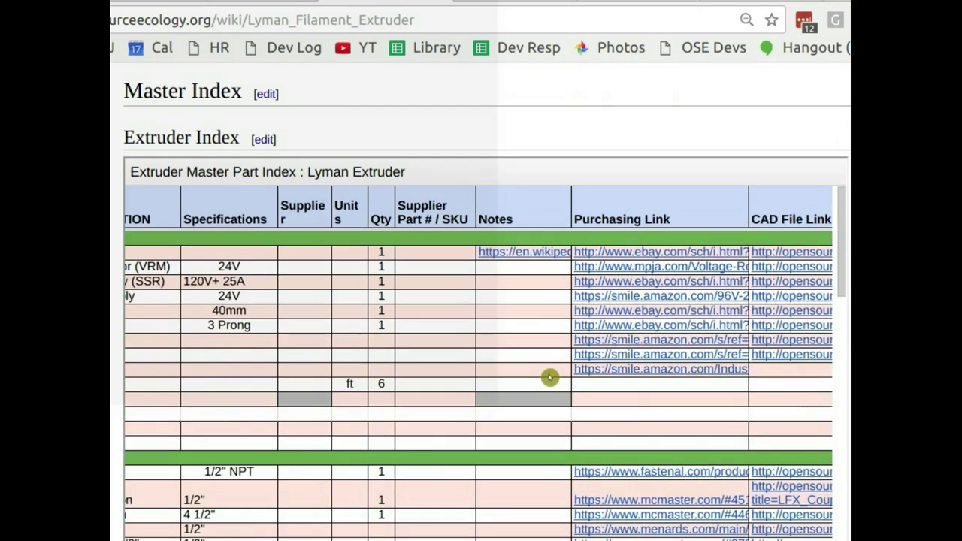
scroll(541, 369, left, 3)
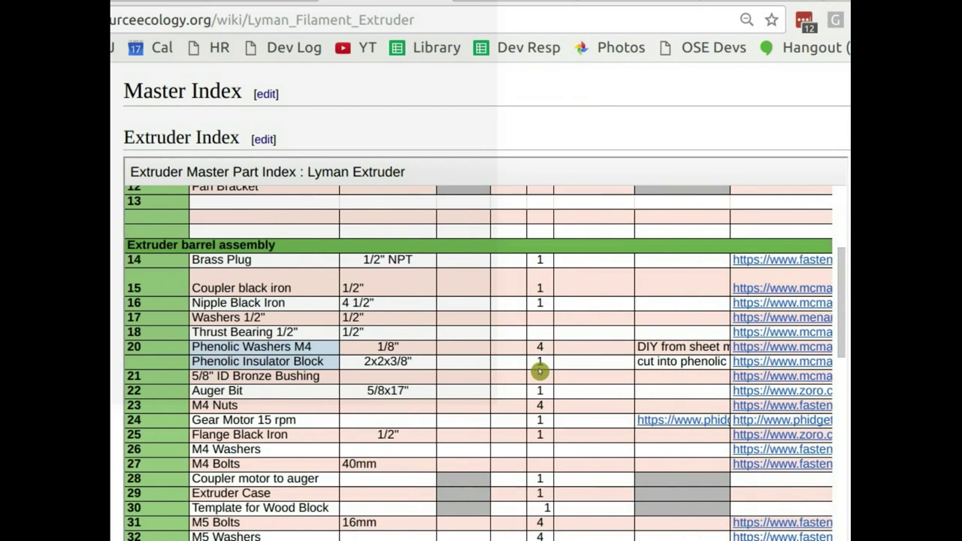
scroll(539, 370, right, 4)
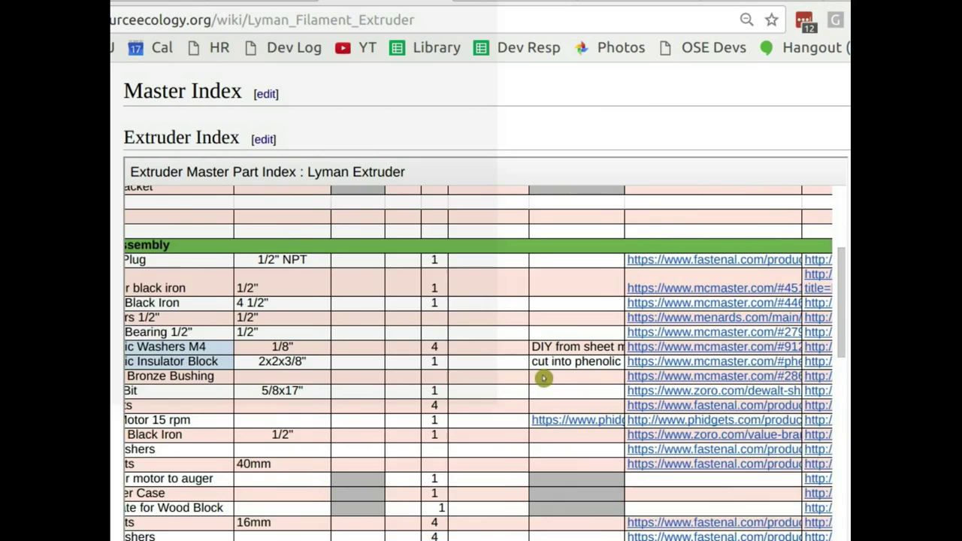
scroll(543, 378, left, 1)
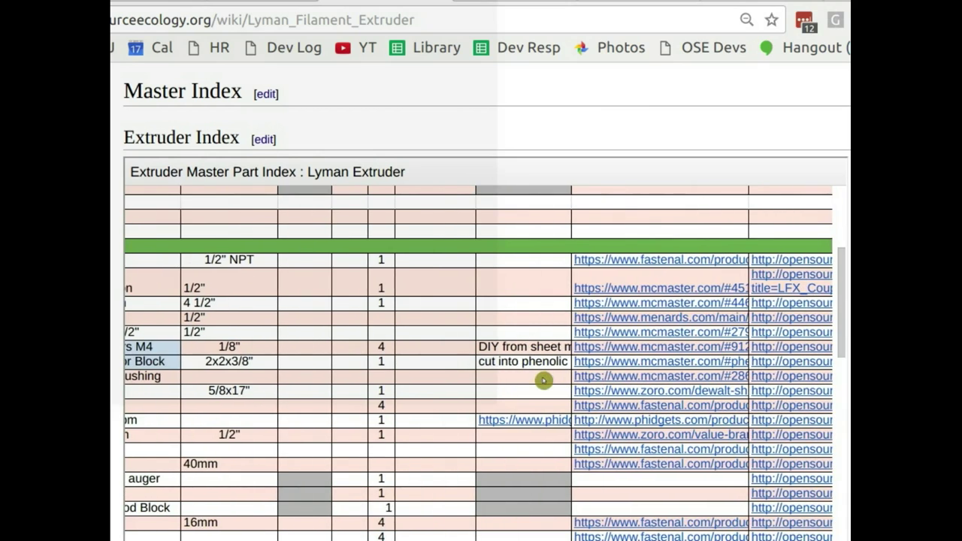
scroll(554, 362, down, 1)
scroll(554, 362, down, 10)
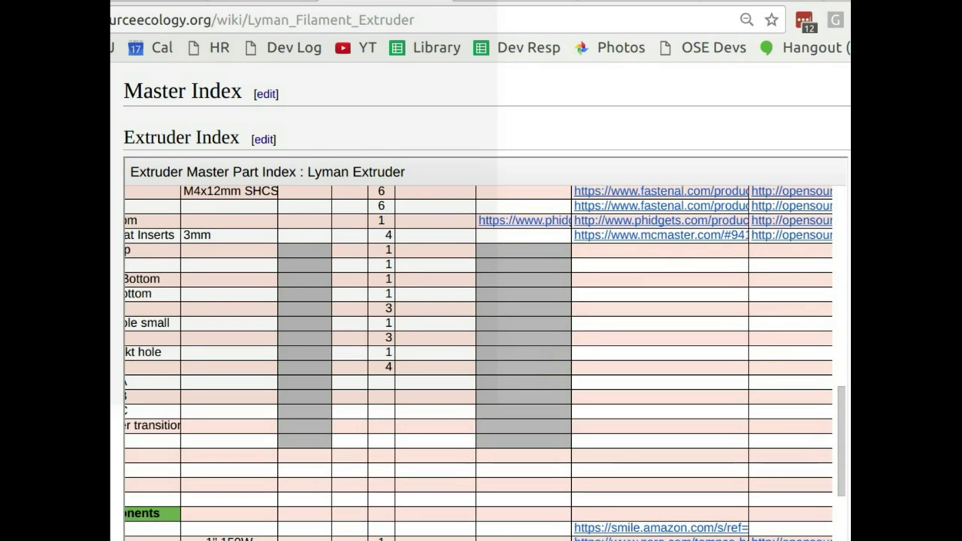
- Switch to FreeCAD and examine the whole extruder assembly, from the hopper tube and barrel to the control panel
key(ctrl+Tab)
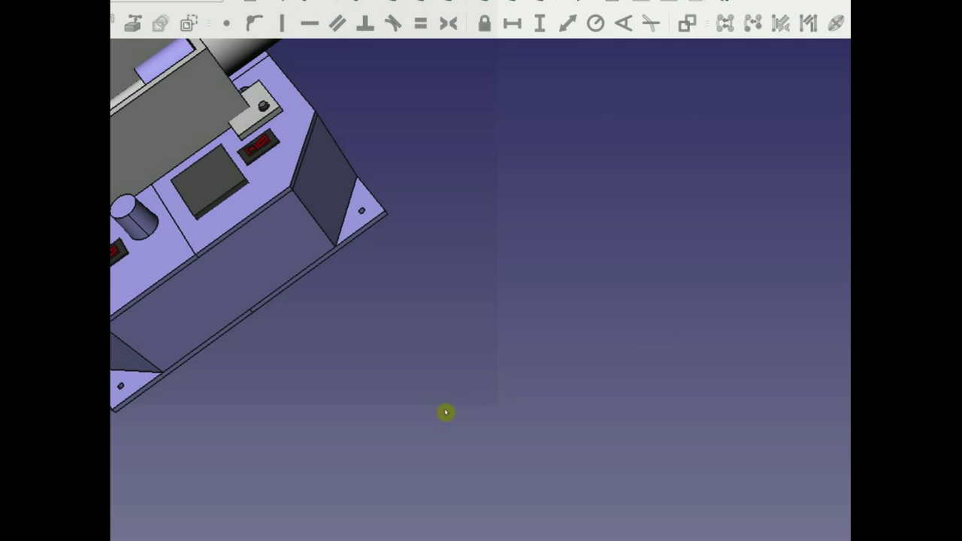
middle_drag(444, 413, 756, 472)
scroll(616, 274, down, 5)
middle_drag(711, 264, 708, 319)
scroll(708, 319, up, 4)
middle_drag(612, 290, 702, 273)
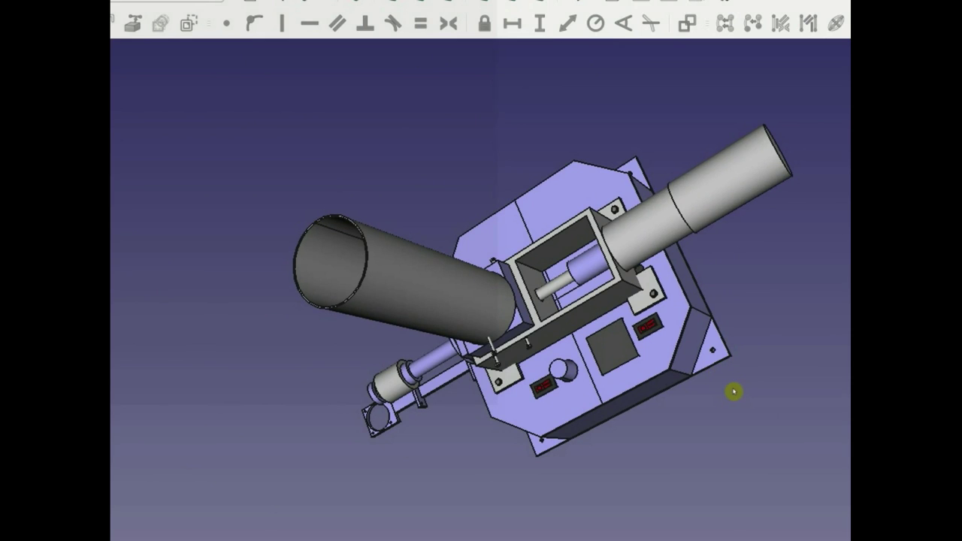
scroll(733, 375, up, 3)
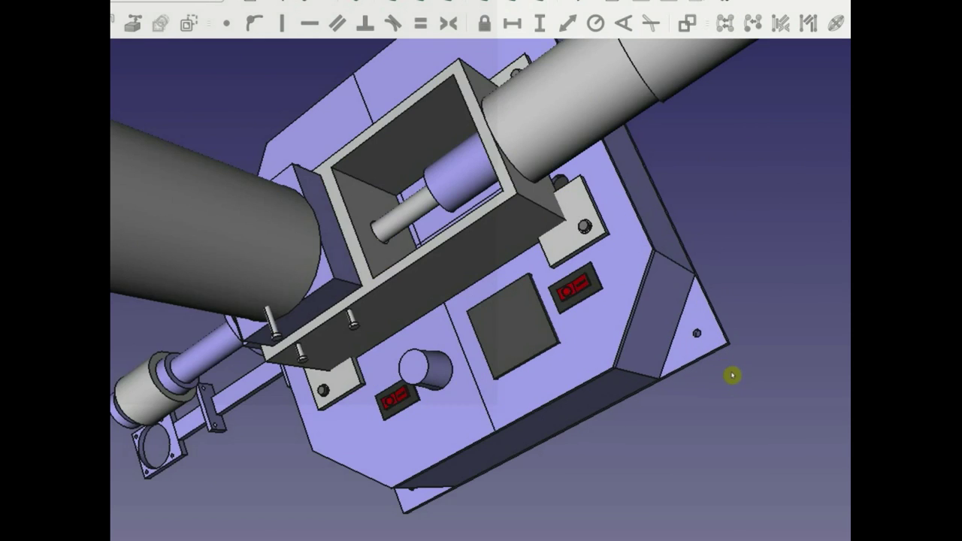
middle_drag(668, 396, 802, 430)
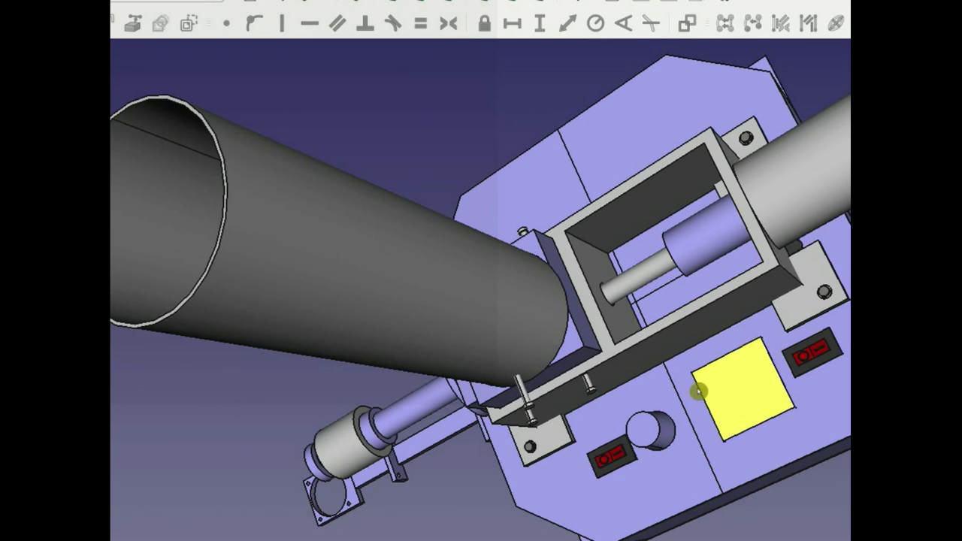
- Inspect the full extruder assembly from above and from the side, including the hopper tube, motor, barrel and control enclosure
scroll(617, 382, down, 3)
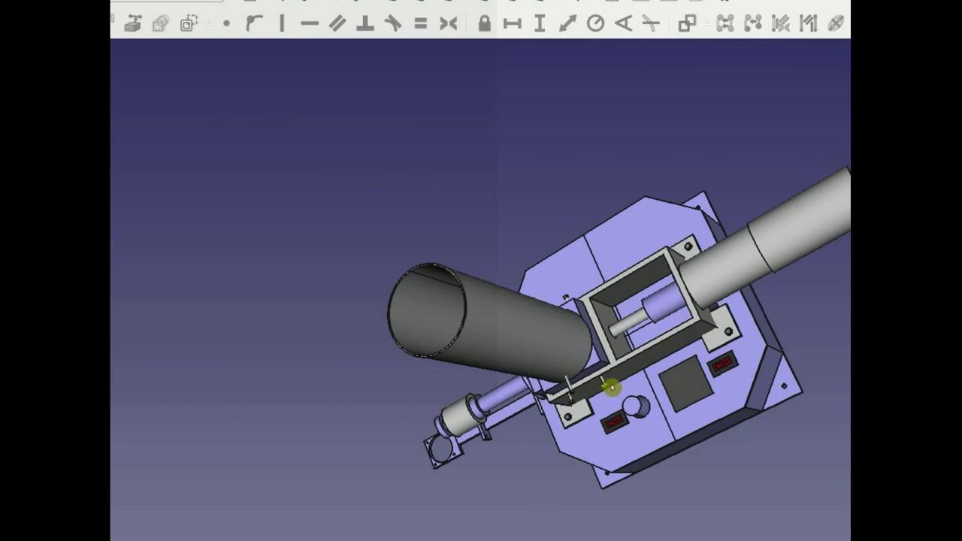
middle_drag(758, 489, 646, 467)
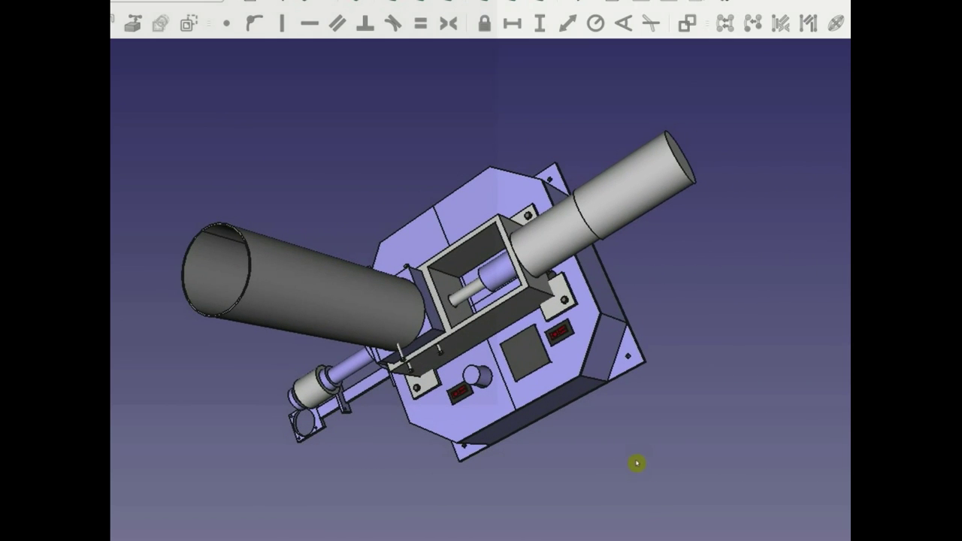
middle_drag(663, 320, 744, 307)
middle_drag(694, 470, 592, 486)
middle_drag(524, 469, 624, 502)
middle_drag(676, 461, 661, 439)
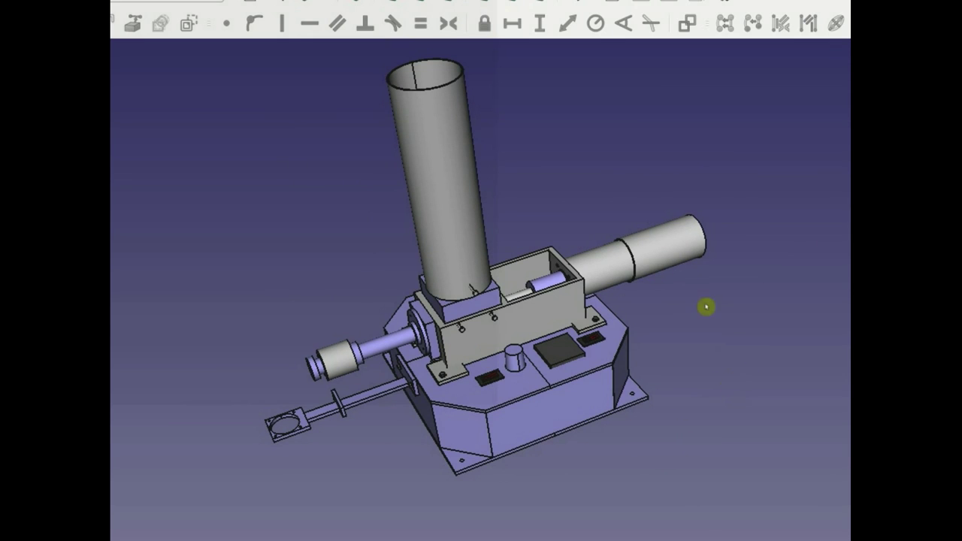
scroll(593, 310, down, 3)
scroll(593, 310, up, 3)
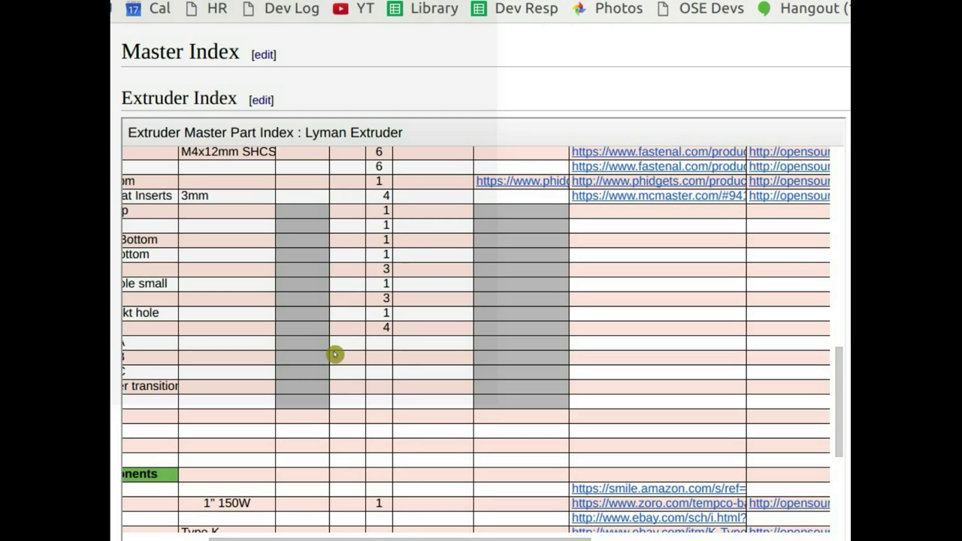
- Return to the wiki's Extruder Index and review the item names and quantities from the case and hopper parts through Thermal Components
scroll(337, 351, left, 4)
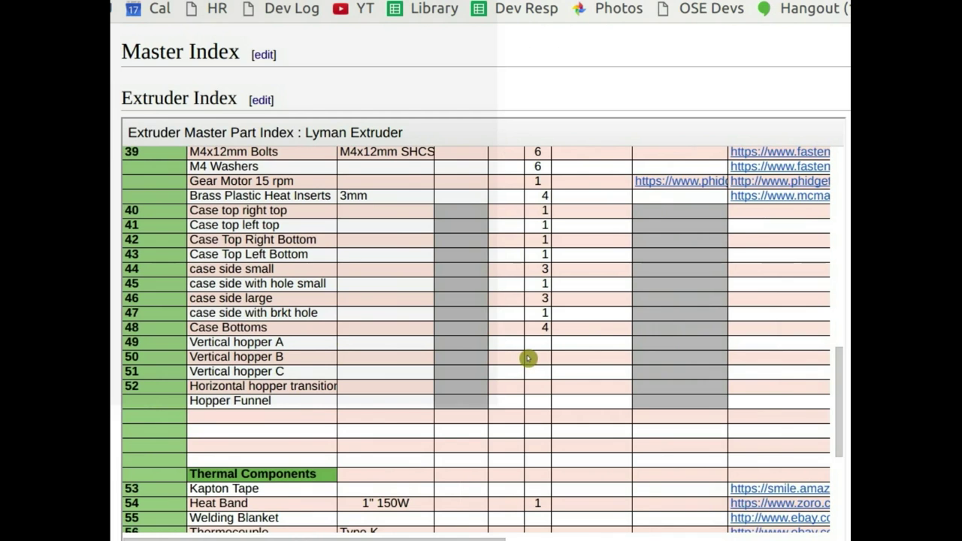
scroll(528, 361, down, 2)
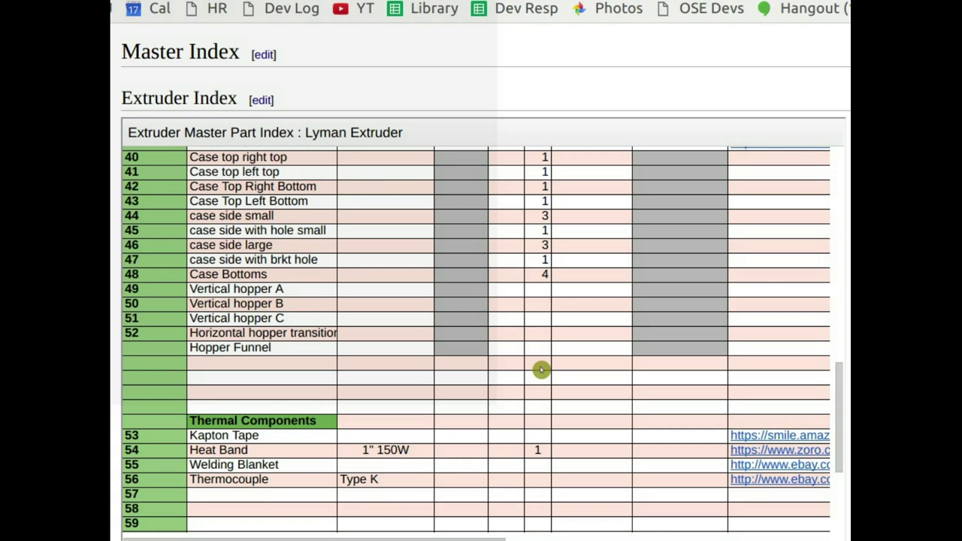
scroll(548, 456, down, 3)
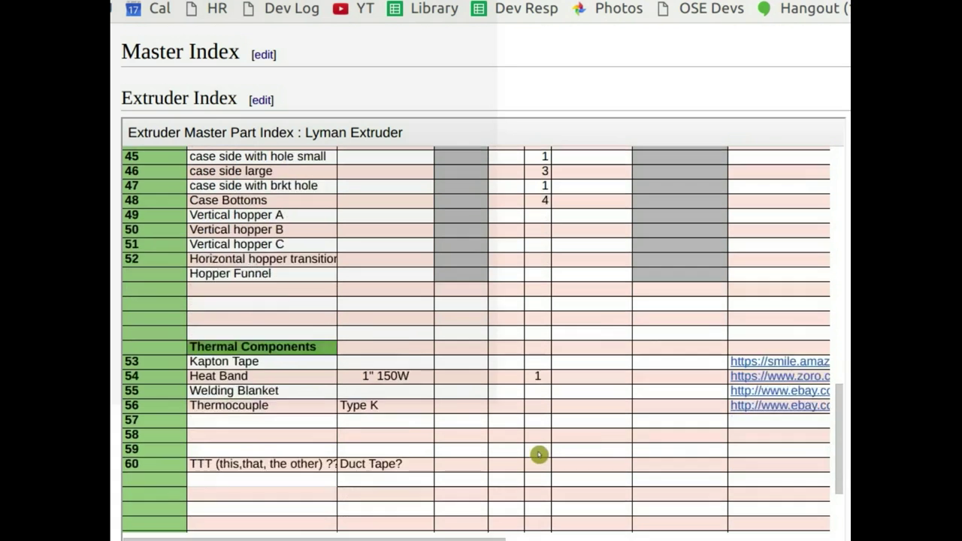
scroll(530, 449, down, 3)
scroll(524, 443, up, 9)
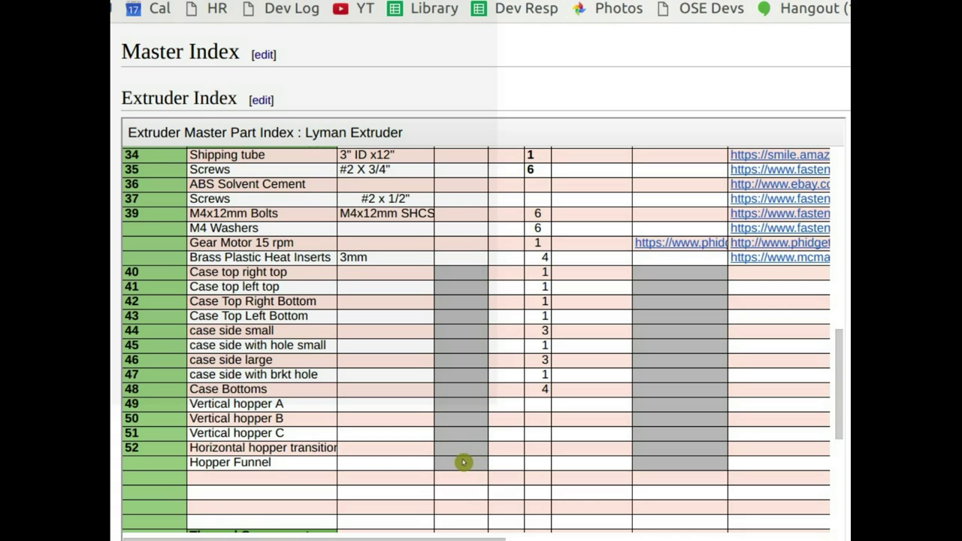
scroll(461, 462, down, 1)
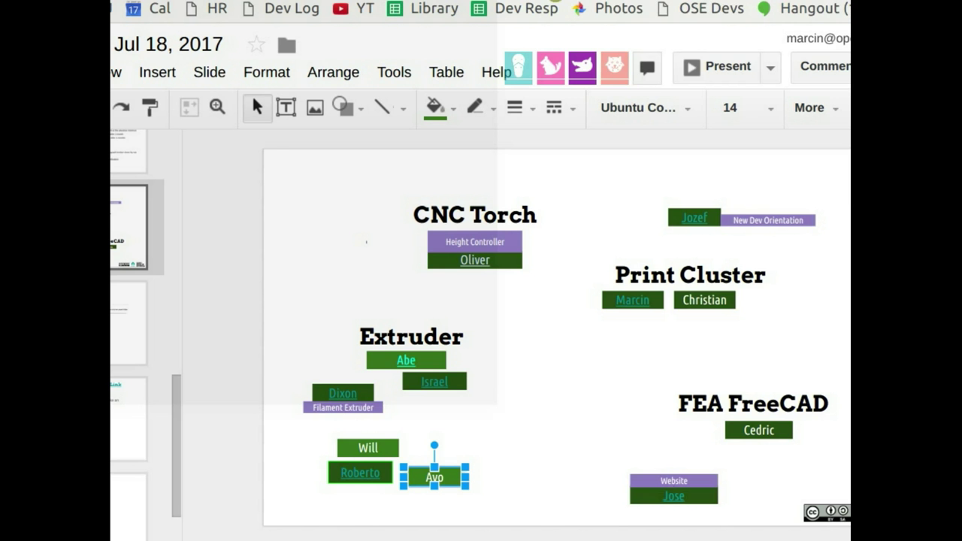
- In the Jul 18, 2017 meeting slides, go back from the team assignment slide to the Development Team Critical Path 2017 timeline
scroll(143, 229, up, 1)
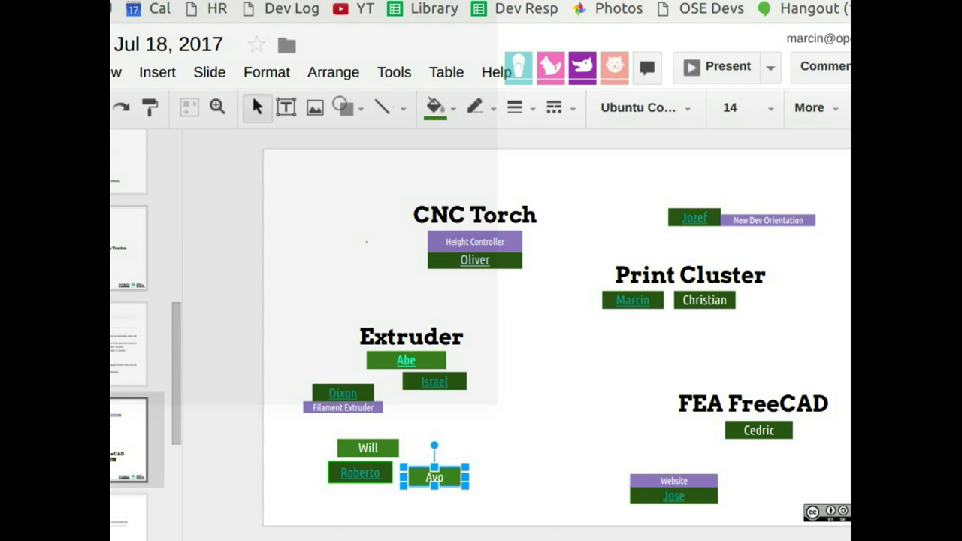
scroll(129, 300, up, 10)
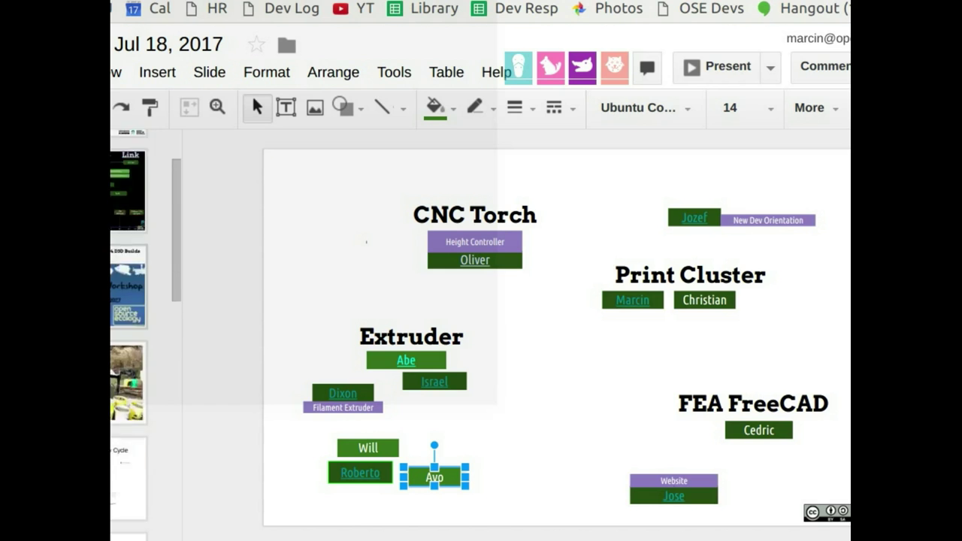
click(129, 275)
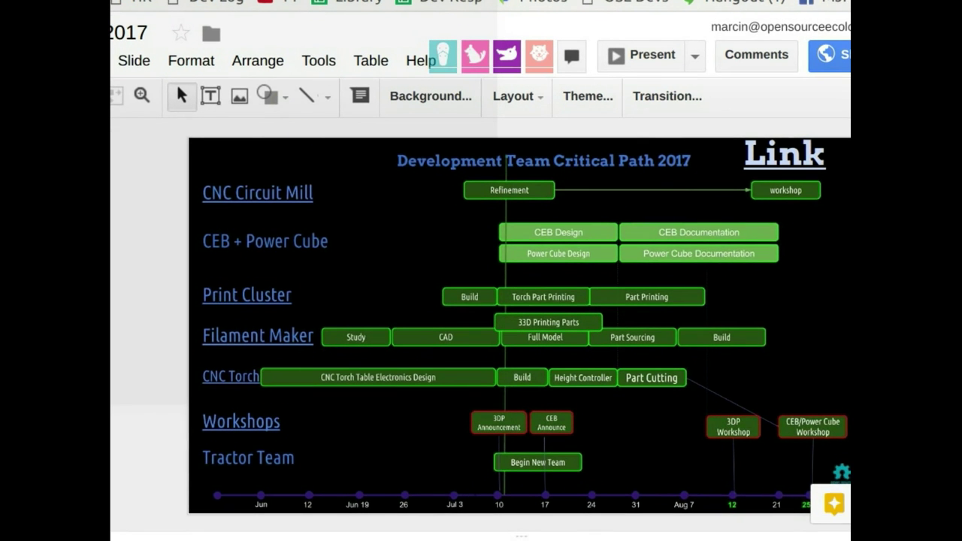
- Start adding a text box to the slide with the photo of the black machine and yellow soil buckets
key(Down)
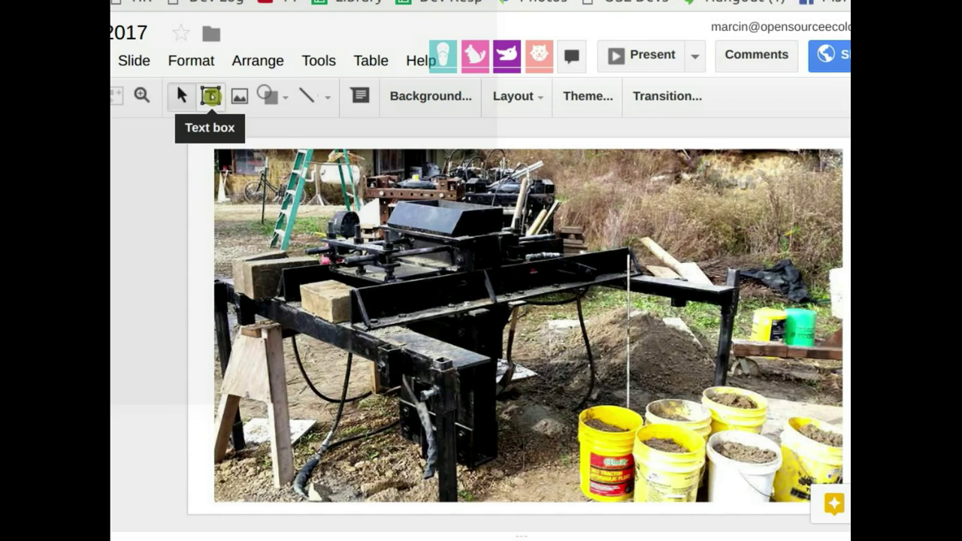
click(210, 95)
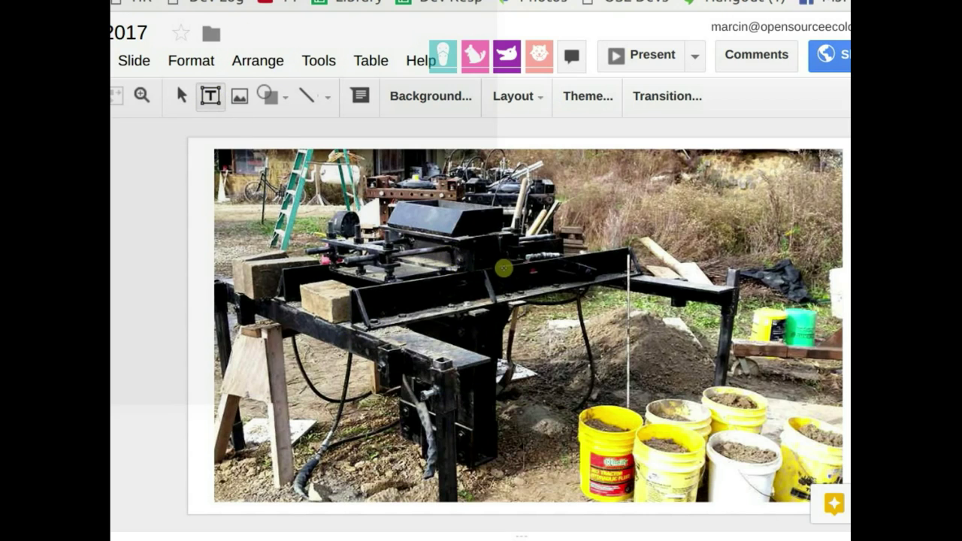